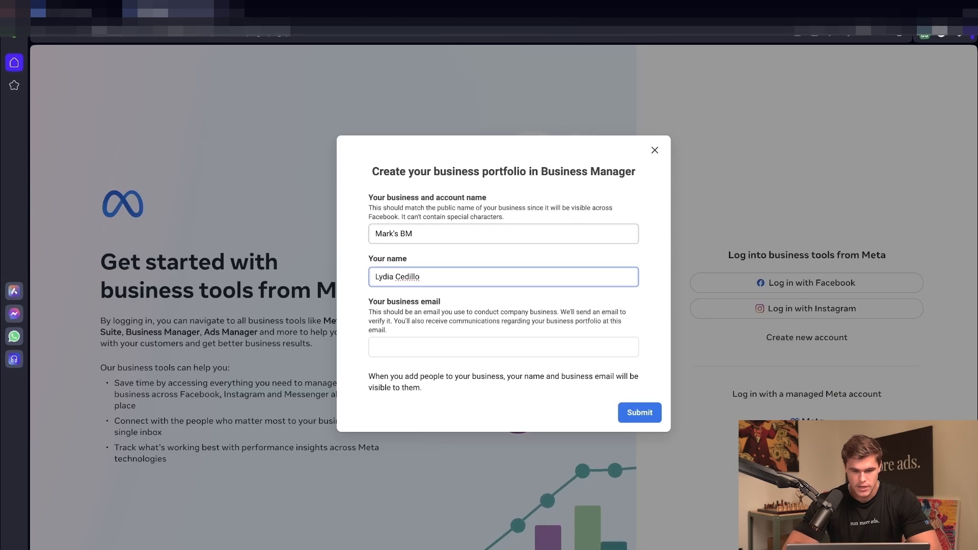
Step: Correct your surname, submit your business email to create Mark's BM, and copy the confirmation email address
{"action": "double_click", "coordinate": [402, 277]}
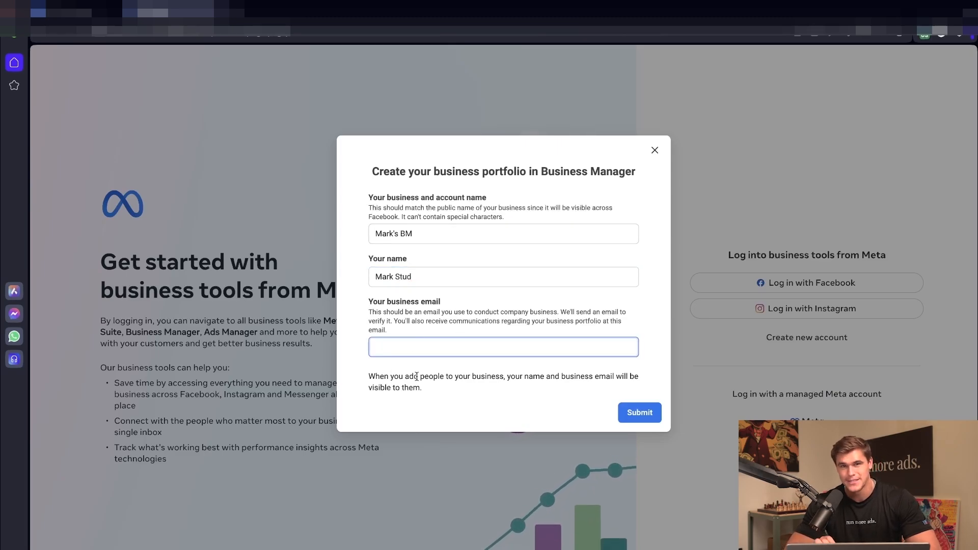
{"action": "left_click", "coordinate": [622, 419]}
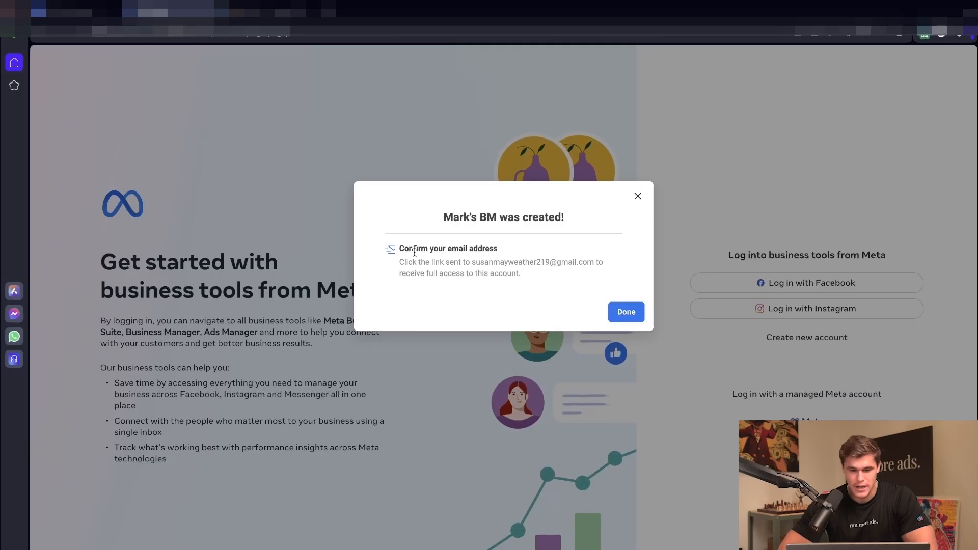
{"action": "left_click_drag", "start_coordinate": [472, 263], "coordinate": [594, 264]}
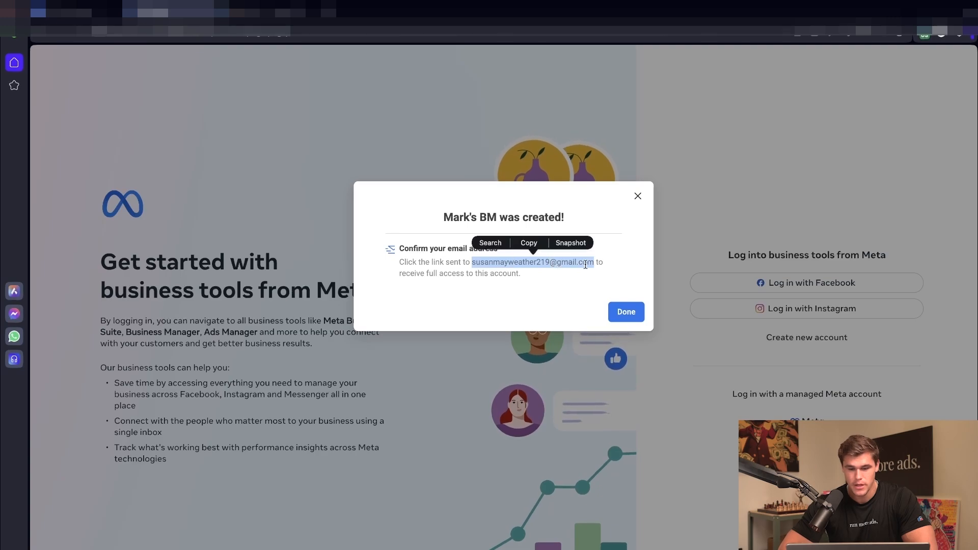
{"action": "left_click", "coordinate": [559, 275]}
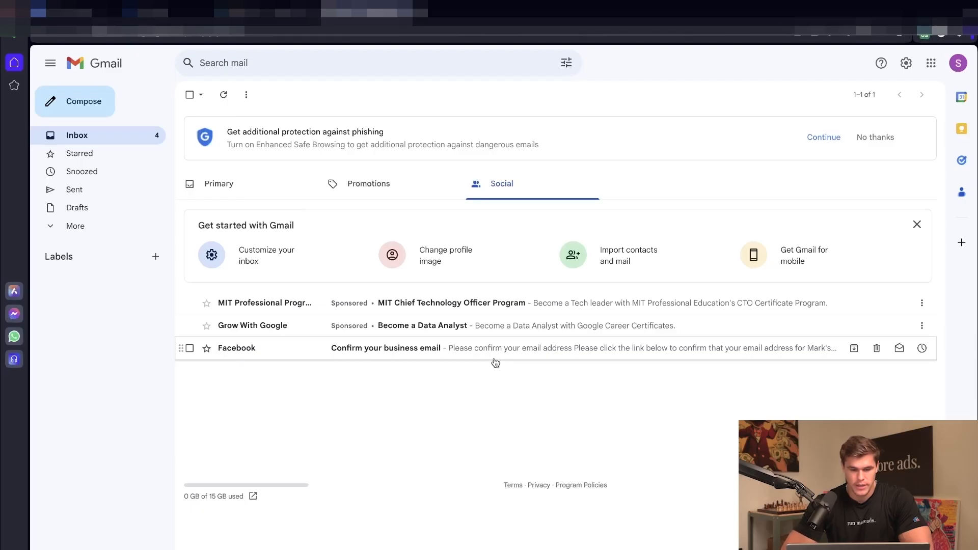
Step: Open Facebook's 'Confirm your business email' message in Gmail and confirm the address
{"action": "left_click", "coordinate": [496, 351]}
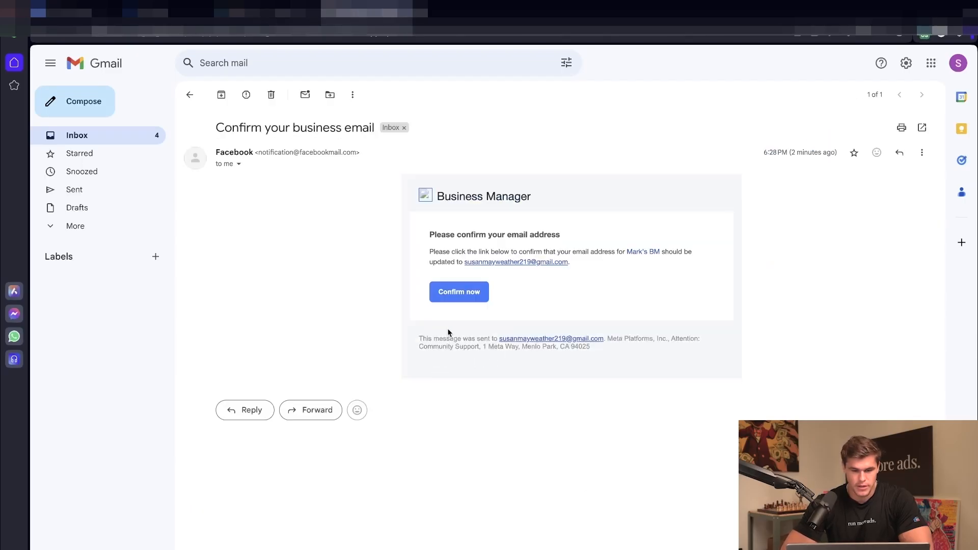
{"action": "left_click", "coordinate": [459, 292]}
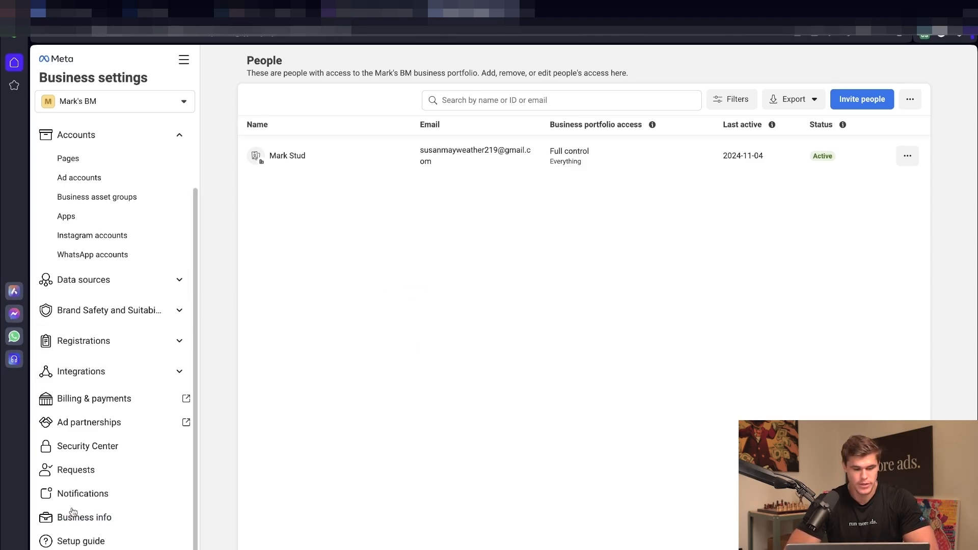
Step: Open Mark's BM business details for editing, begin a legal name and pick United States as country
{"action": "left_click", "coordinate": [96, 519]}
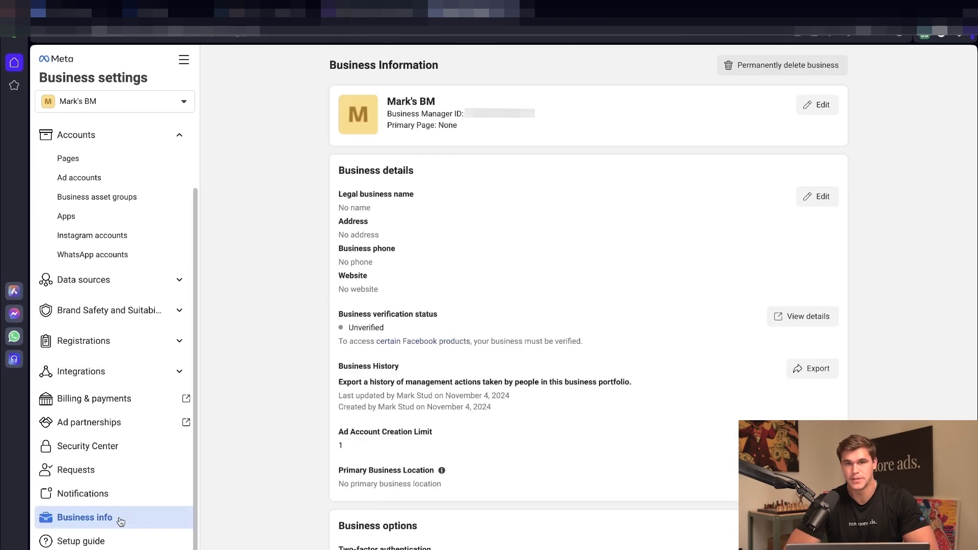
{"action": "left_click", "coordinate": [816, 199]}
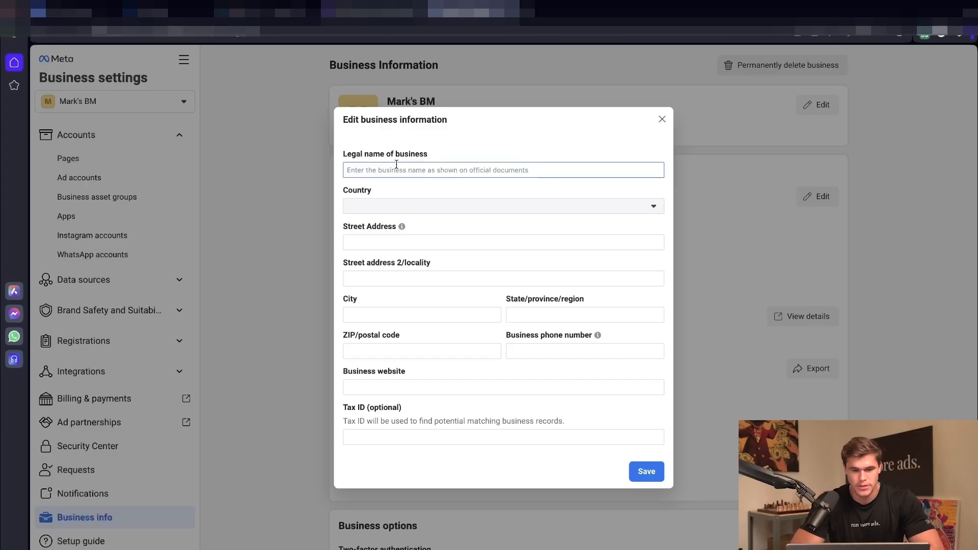
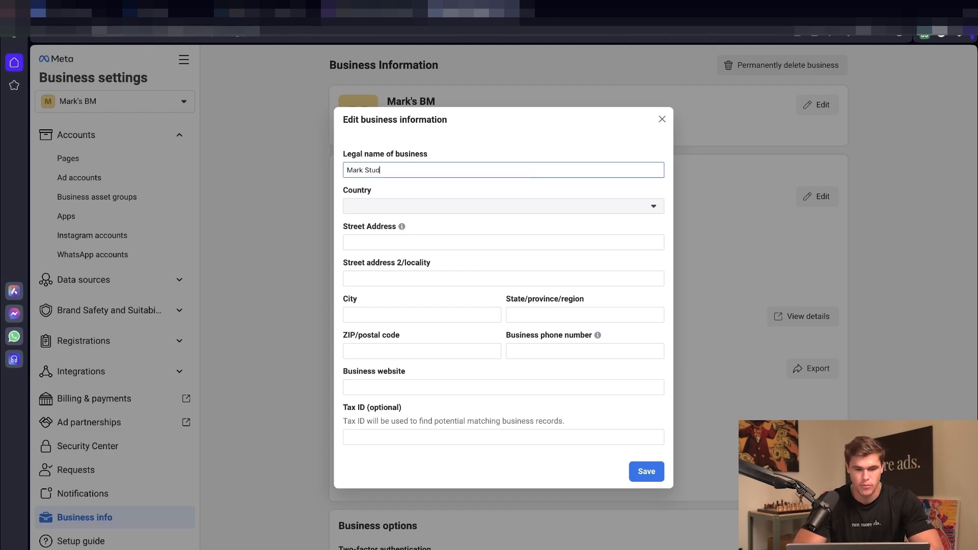
{"action": "key", "text": "Tab"}
{"action": "left_click", "coordinate": [417, 207]}
{"action": "type", "text": "united"}
{"action": "left_click", "coordinate": [404, 242]}
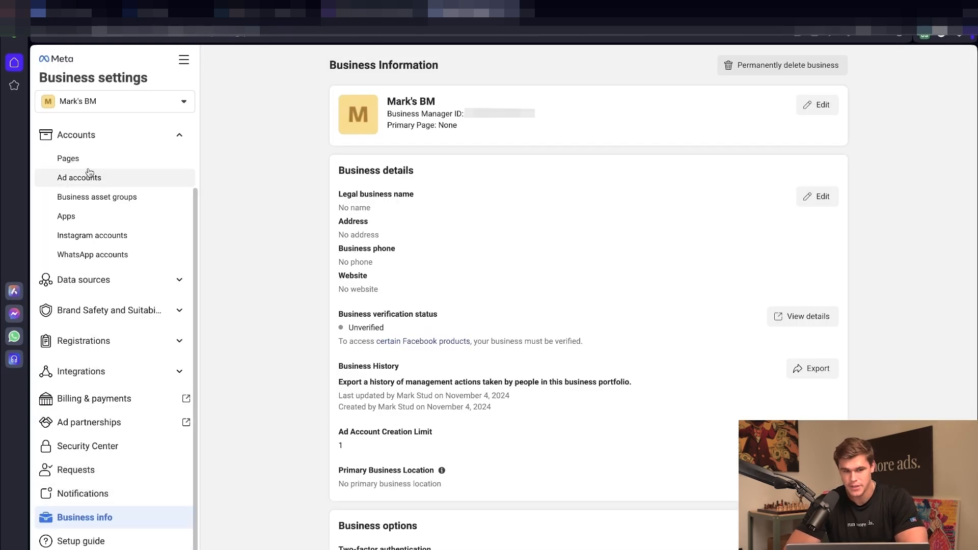
Step: In Security Center, require Everyone to turn on two-factor authentication
{"action": "scroll", "coordinate": [89, 173], "scroll_direction": "up", "scroll_amount": 2}
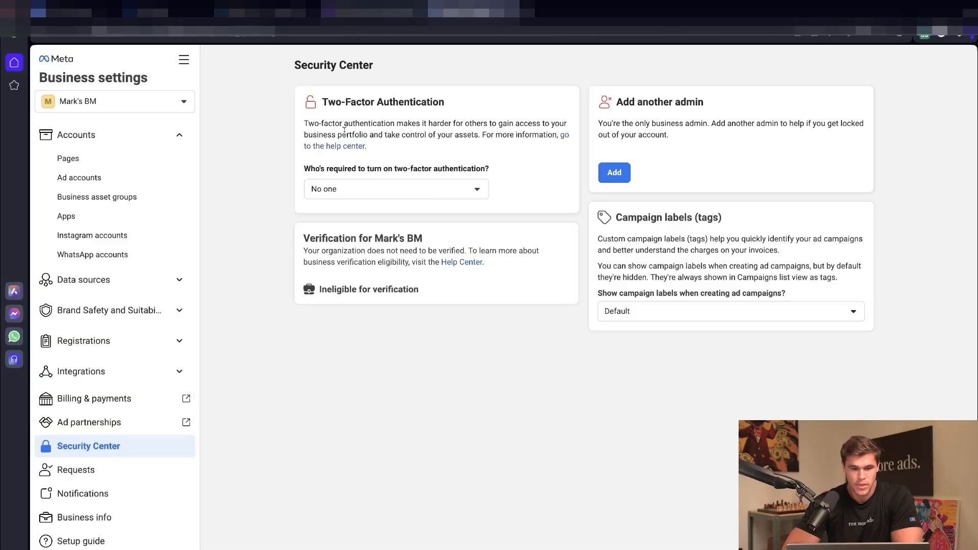
{"action": "left_click_drag", "start_coordinate": [330, 98], "coordinate": [445, 104]}
{"action": "left_click", "coordinate": [394, 141]}
{"action": "left_click", "coordinate": [380, 189]}
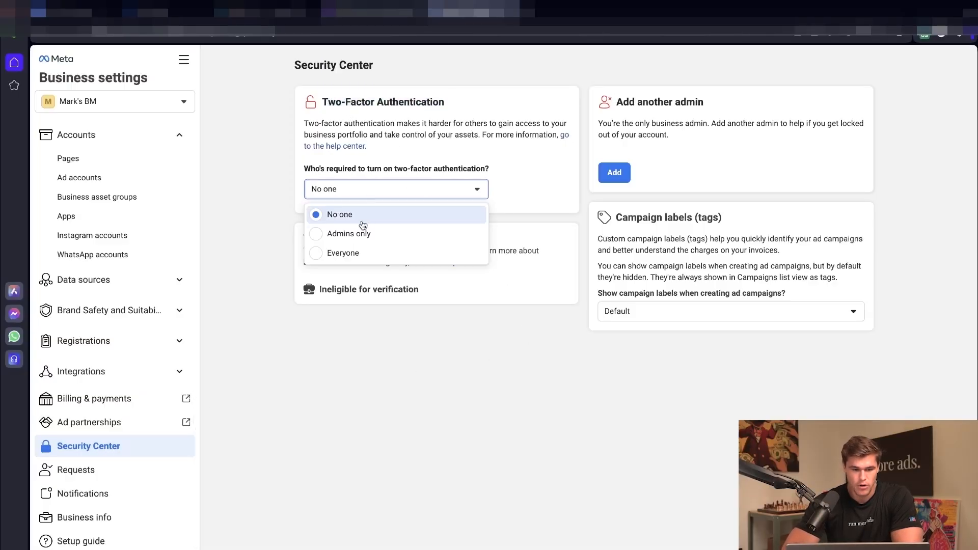
{"action": "left_click", "coordinate": [358, 255]}
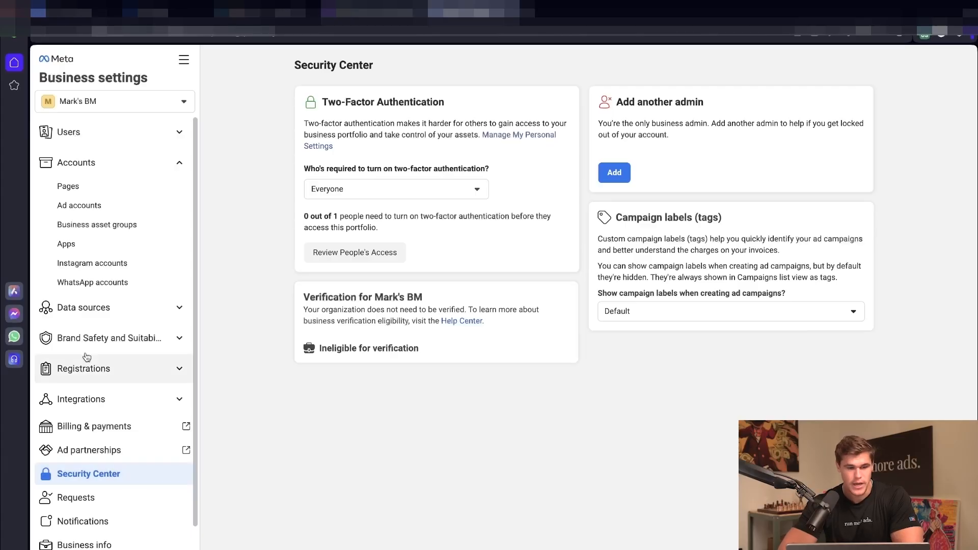
Step: Start a new Facebook Page named 'Mark Has No Friends' with category Education website
{"action": "left_click", "coordinate": [69, 186]}
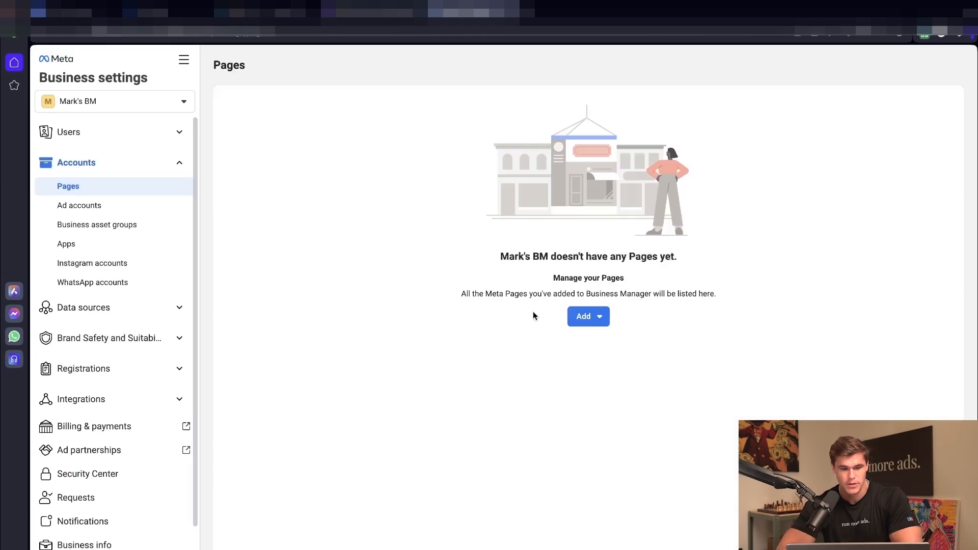
{"action": "left_click", "coordinate": [594, 320]}
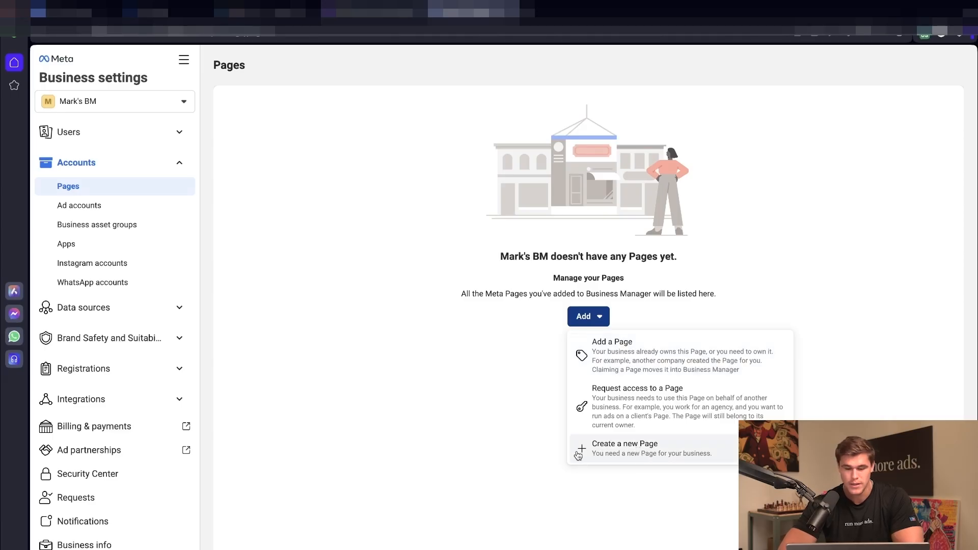
{"action": "left_click", "coordinate": [681, 450]}
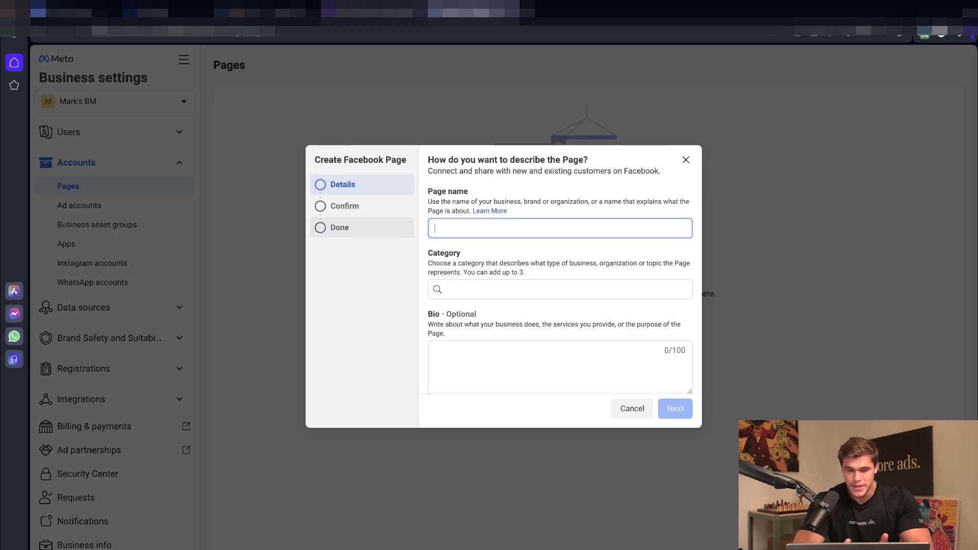
{"action": "type", "text": "Mark Has No F"}
{"action": "type", "text": "riends"}
{"action": "key", "text": "Tab"}
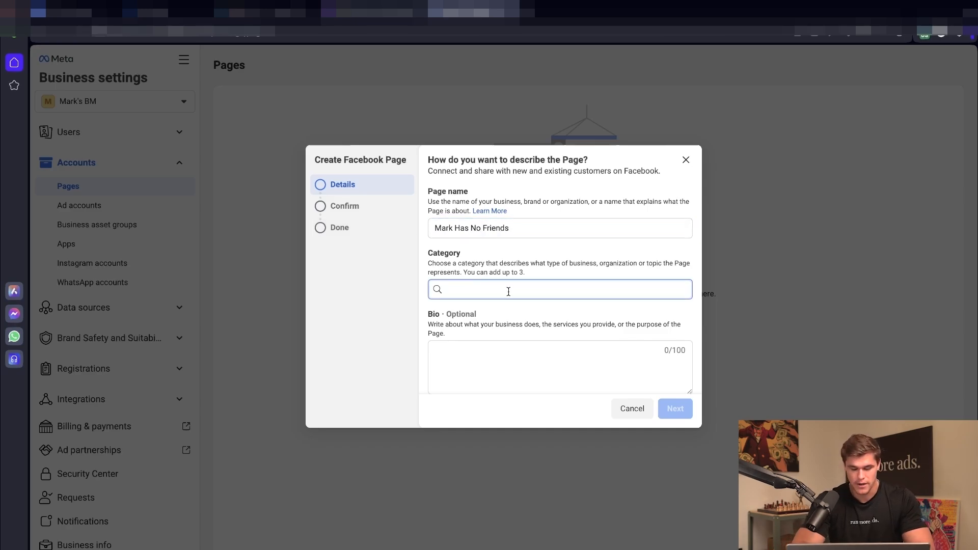
{"action": "key", "text": "Tab"}
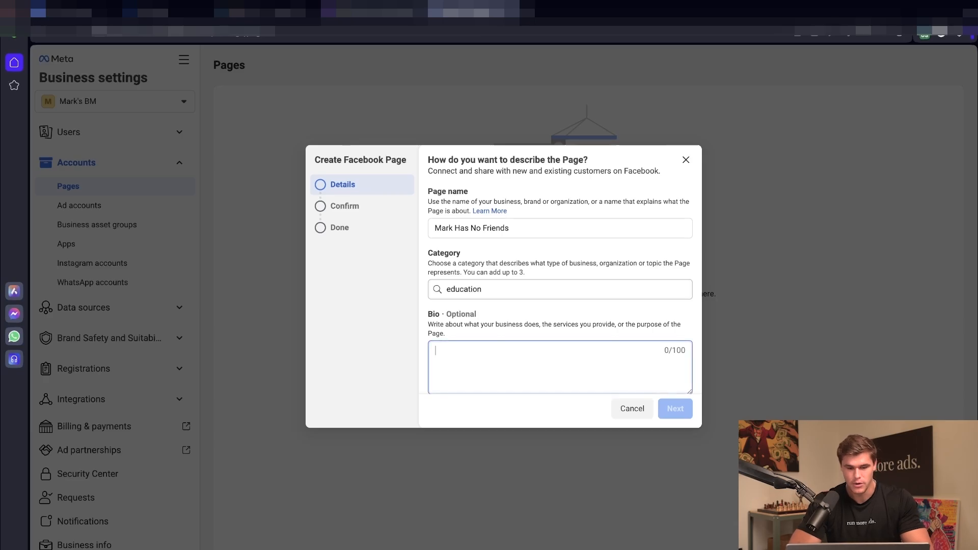
{"action": "left_click", "coordinate": [538, 287]}
{"action": "left_click", "coordinate": [468, 315]}
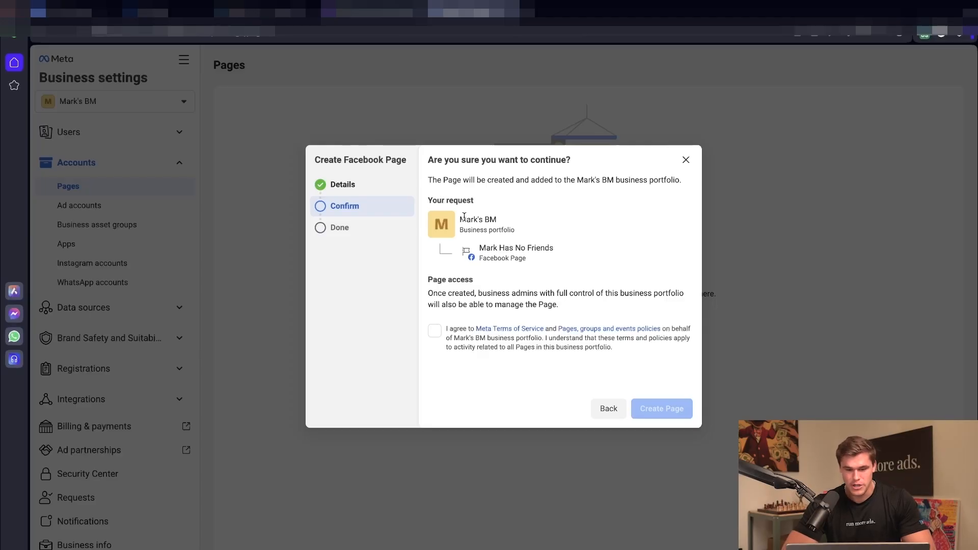
Step: Agree to the terms, create the Page in Mark's BM, and move to Ad accounts
{"action": "left_click_drag", "start_coordinate": [460, 219], "coordinate": [555, 247]}
{"action": "left_click", "coordinate": [563, 249]}
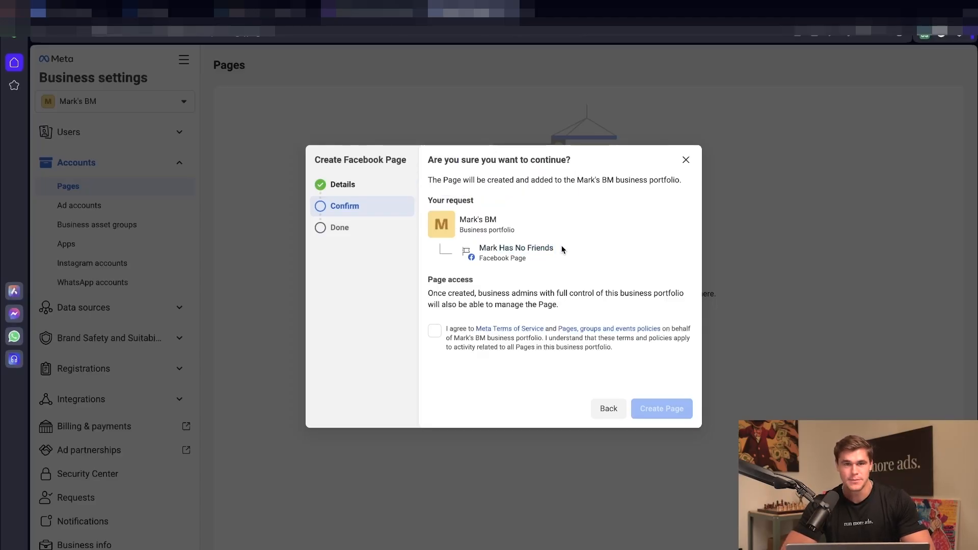
{"action": "left_click", "coordinate": [661, 409]}
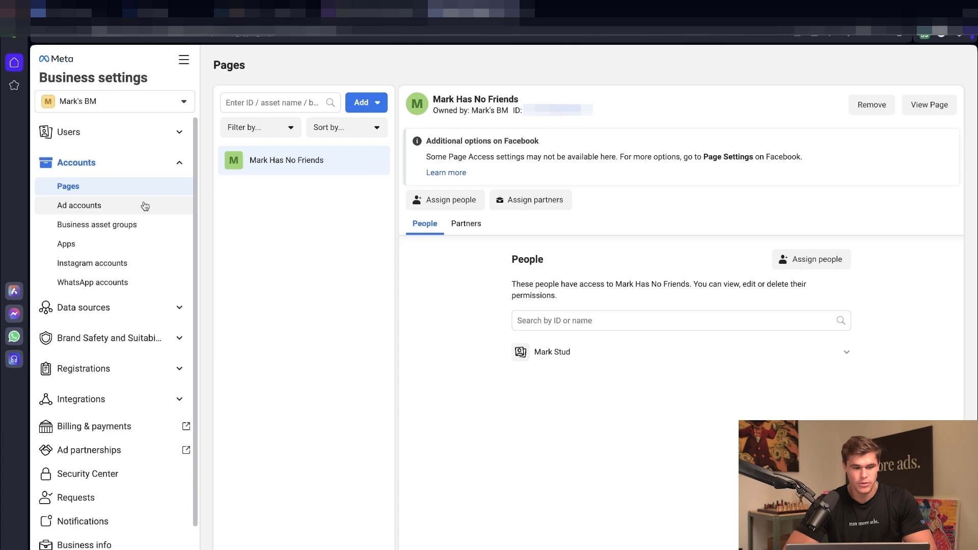
{"action": "left_click", "coordinate": [145, 206]}
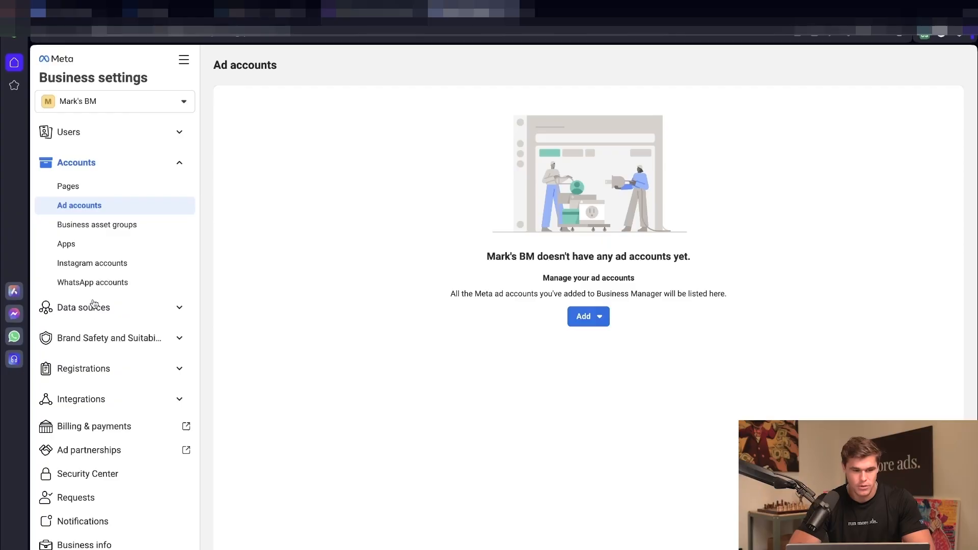
Step: Create a new ad account named 'Mark Has No Friends Ad Account', keeping America/New York time and USD
{"action": "left_click", "coordinate": [571, 315]}
{"action": "left_click", "coordinate": [679, 448]}
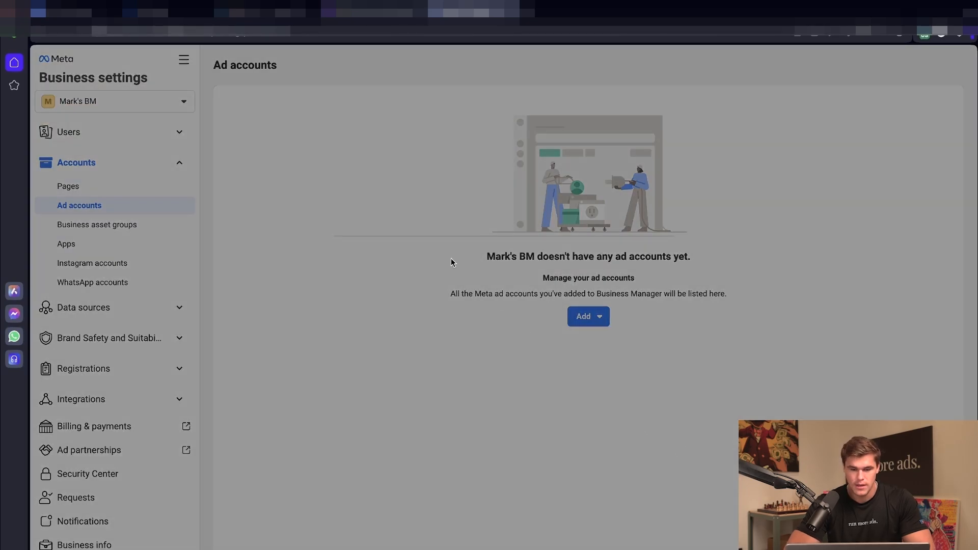
{"action": "left_click", "coordinate": [372, 338]}
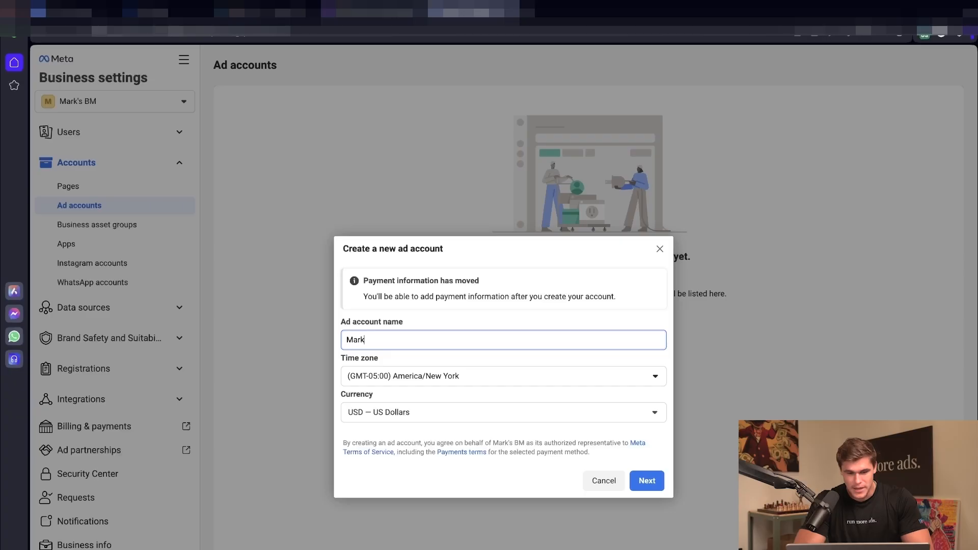
{"action": "type", "text": "No Friends Ad Account"}
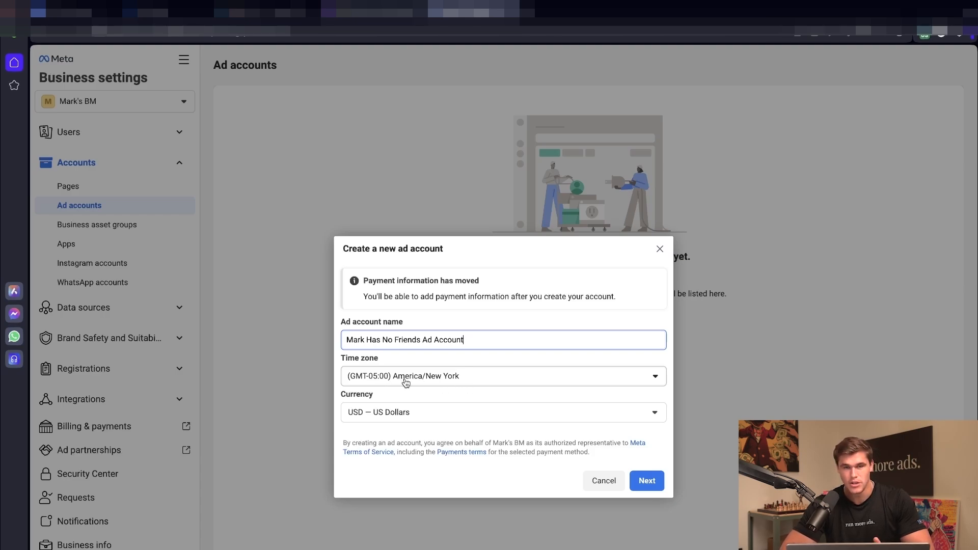
{"action": "left_click", "coordinate": [377, 432]}
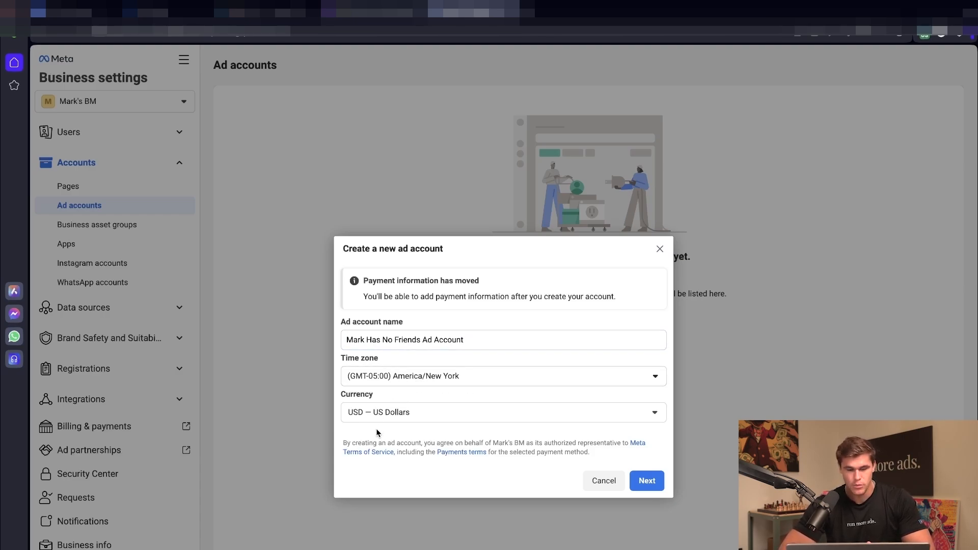
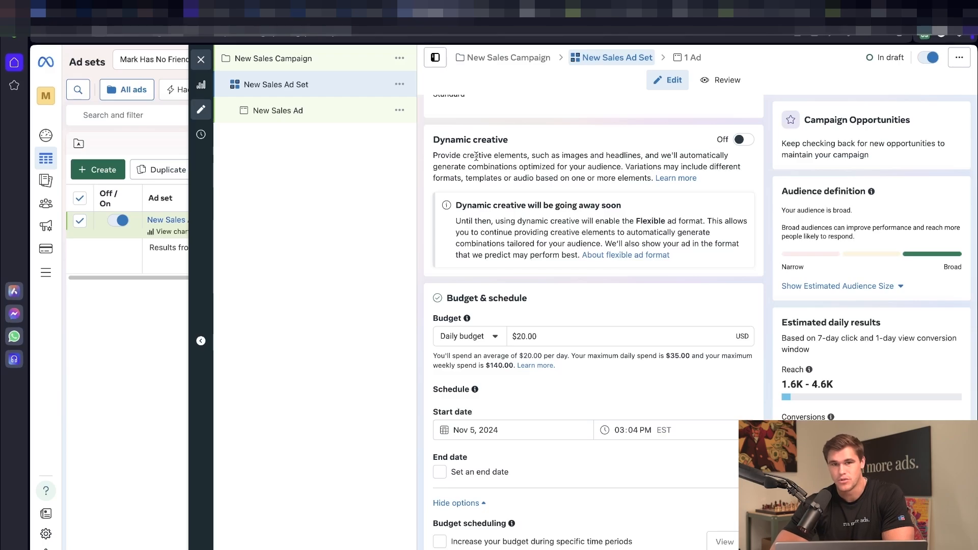
{"action": "scroll", "coordinate": [476, 156], "scroll_direction": "down", "scroll_amount": 1}
{"action": "scroll", "coordinate": [540, 179], "scroll_direction": "down", "scroll_amount": 5}
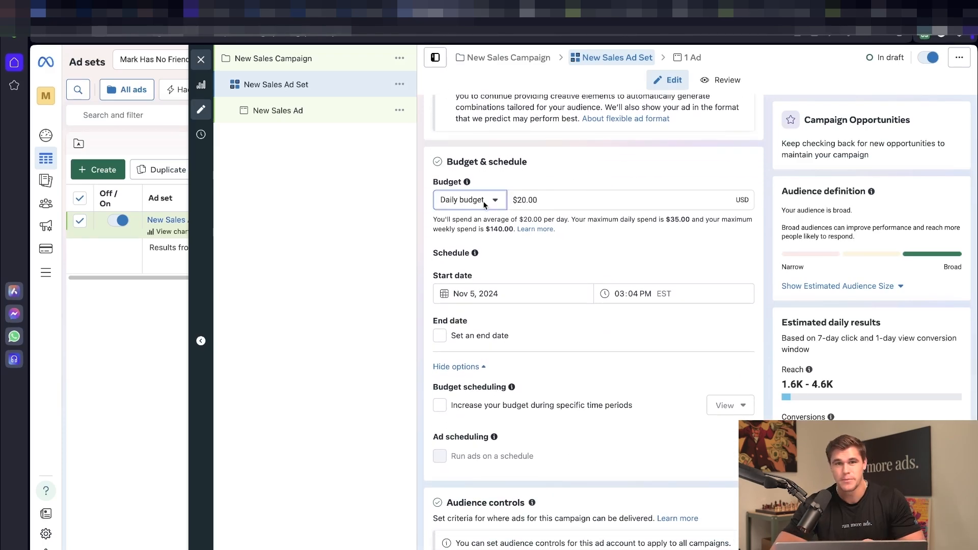
{"action": "left_click", "coordinate": [483, 200]}
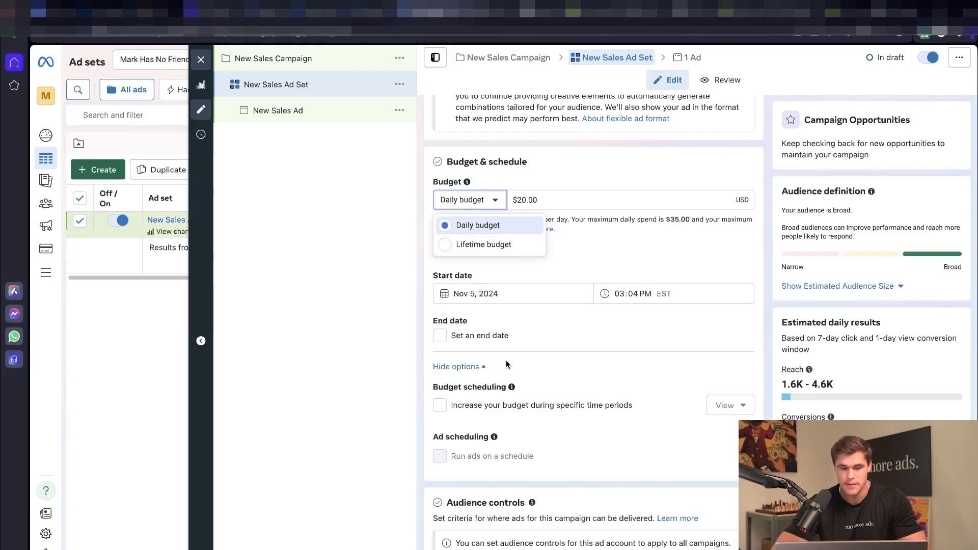
{"action": "left_click", "coordinate": [585, 341]}
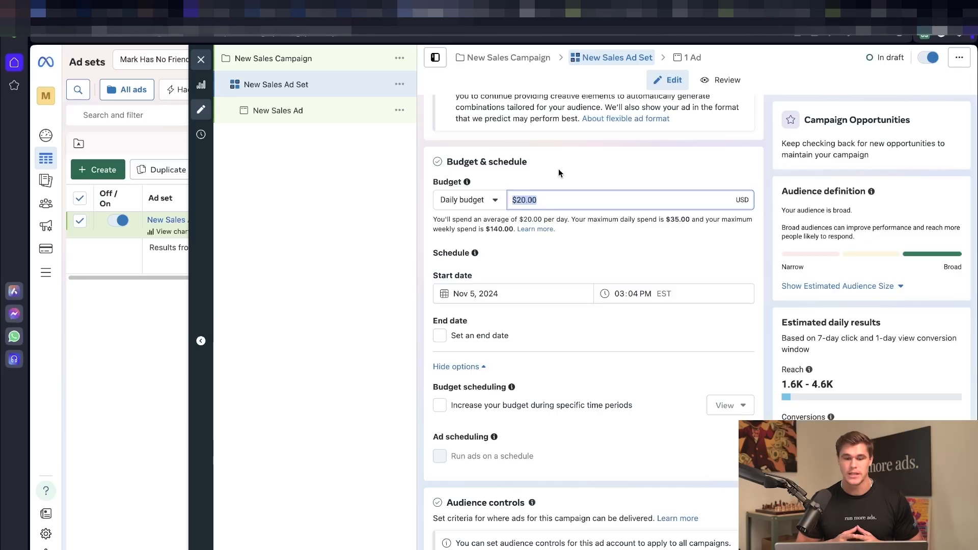
Step: Set the ad set's daily budget to $30.00 and its start date to Nov 6, 2024, 04:00 AM
{"action": "type", "text": "30"}
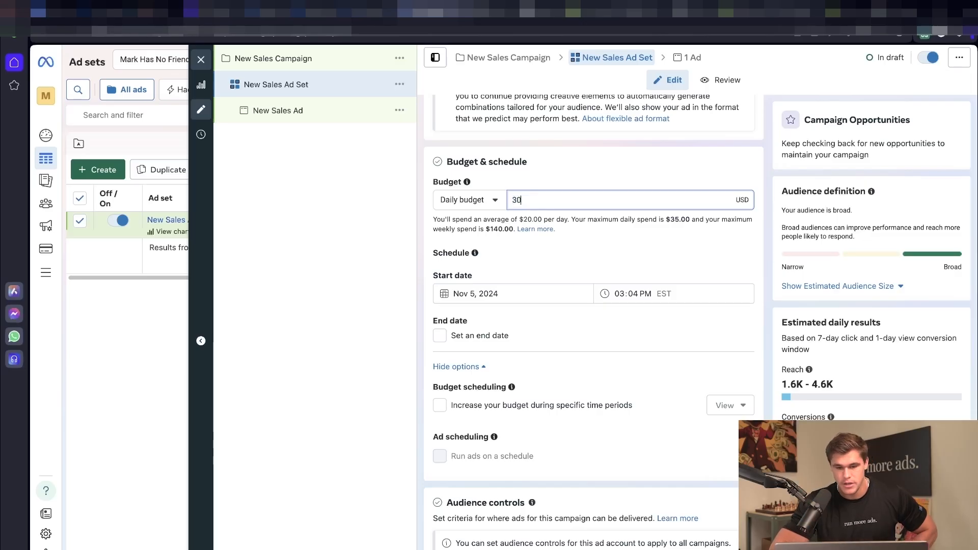
{"action": "left_click", "coordinate": [568, 155]}
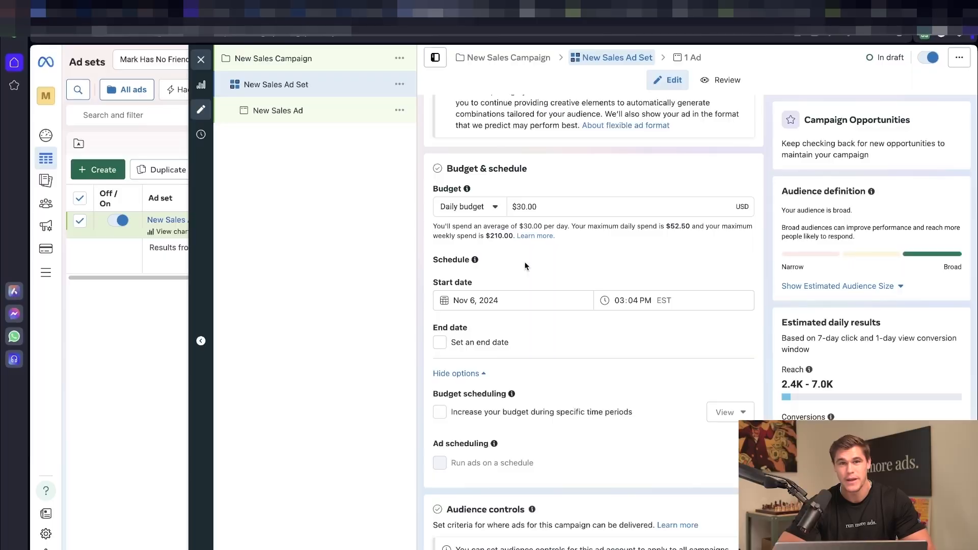
{"action": "left_click", "coordinate": [502, 300]}
{"action": "left_click", "coordinate": [508, 385]}
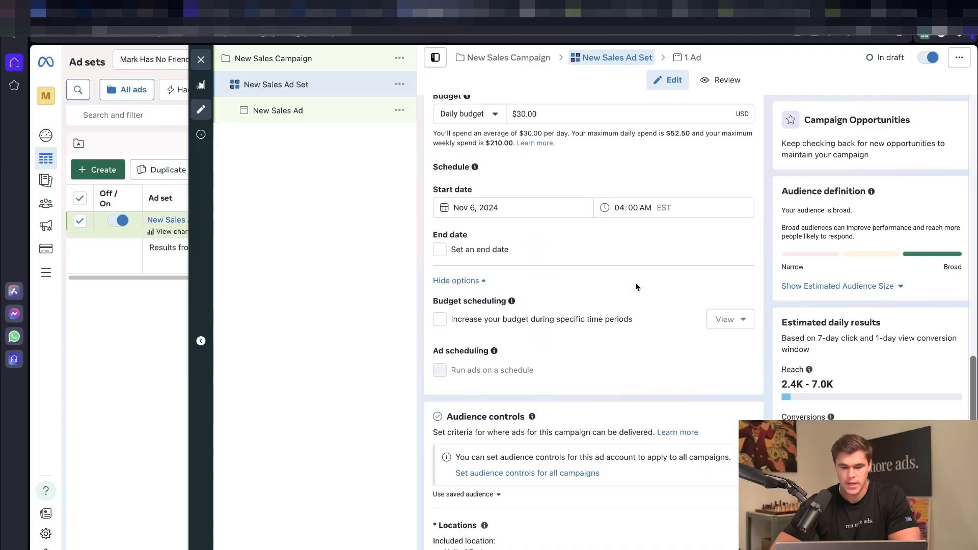
Step: Under Advantage+ audience, ask to switch to the original audience options
{"action": "scroll", "coordinate": [634, 282], "scroll_direction": "down", "scroll_amount": 5}
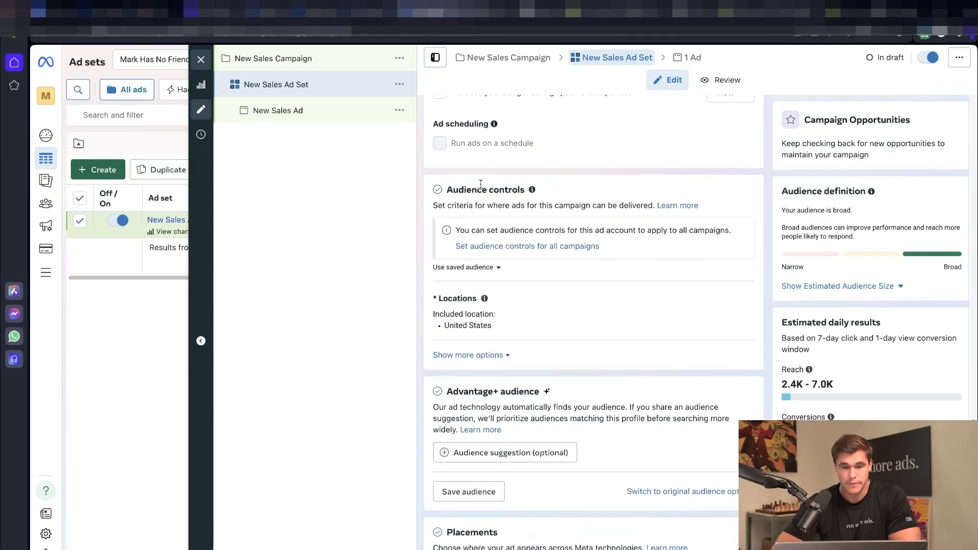
{"action": "left_click_drag", "start_coordinate": [450, 190], "coordinate": [523, 191]}
{"action": "left_click", "coordinate": [522, 192]}
{"action": "scroll", "coordinate": [610, 184], "scroll_direction": "down", "scroll_amount": 2}
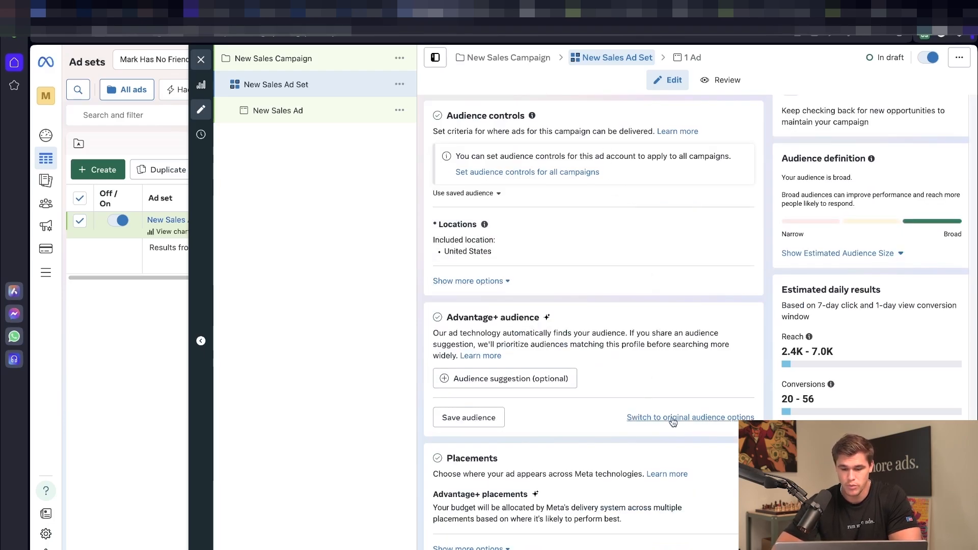
{"action": "left_click", "coordinate": [690, 419]}
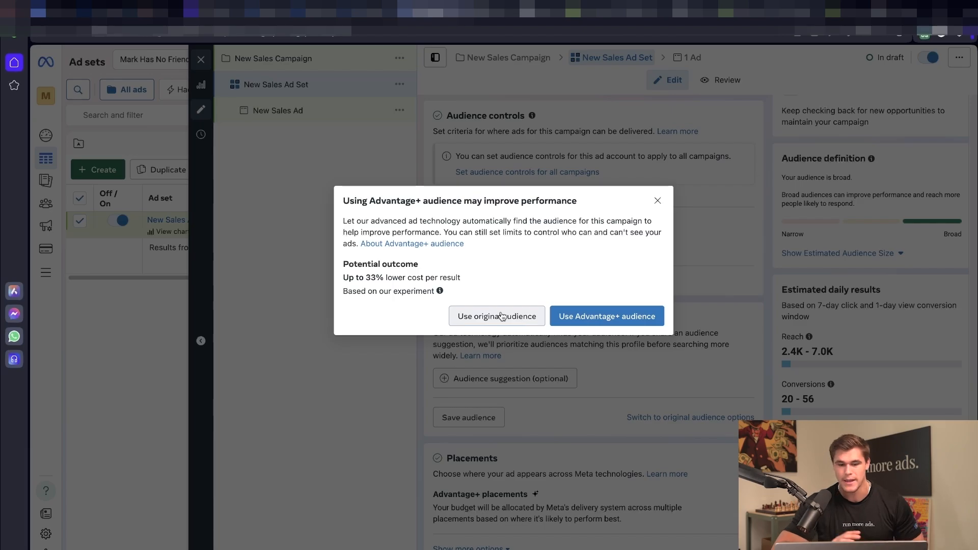
Step: Keep the original audience and expand the Age, Locations and Gender settings for editing
{"action": "left_click", "coordinate": [538, 314]}
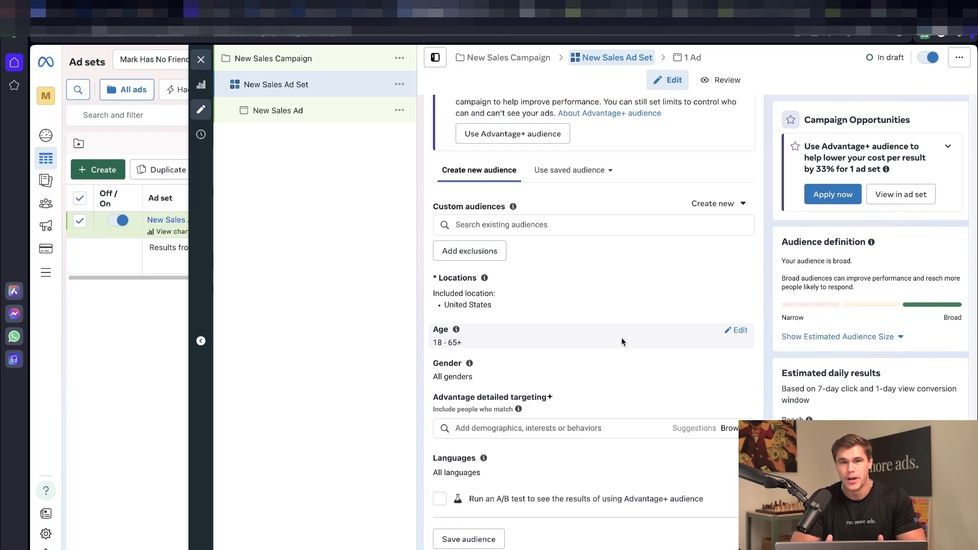
{"action": "left_click", "coordinate": [737, 331]}
{"action": "left_click", "coordinate": [668, 308]}
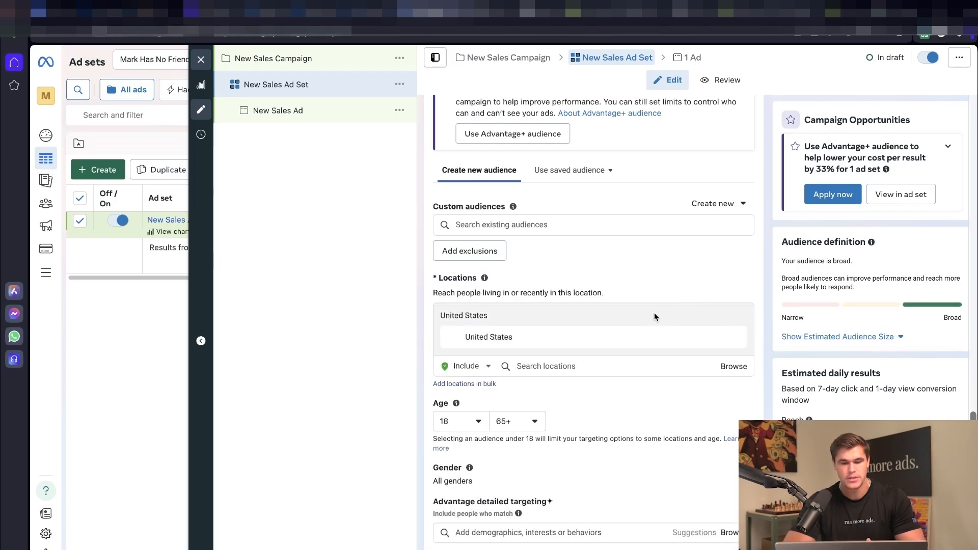
{"action": "left_click", "coordinate": [657, 406]}
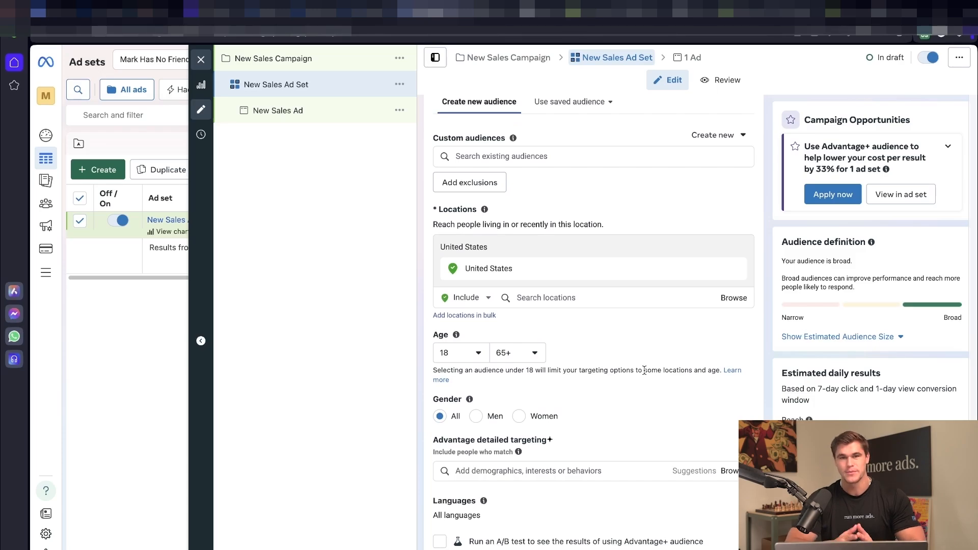
{"action": "scroll", "coordinate": [577, 293], "scroll_direction": "down", "scroll_amount": 1}
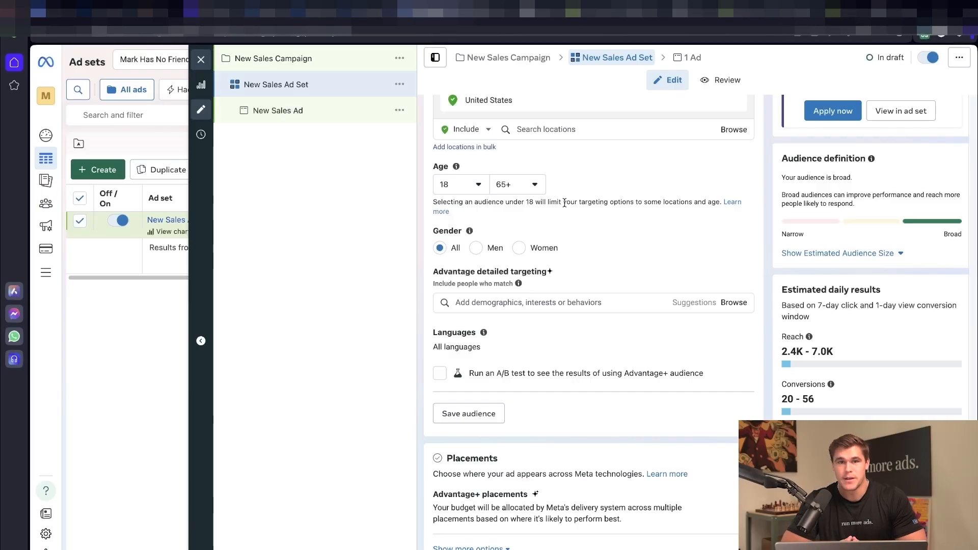
Step: Set gender targeting to Women only, cutting estimated reach to 2.0K–5.9K
{"action": "left_click", "coordinate": [474, 250]}
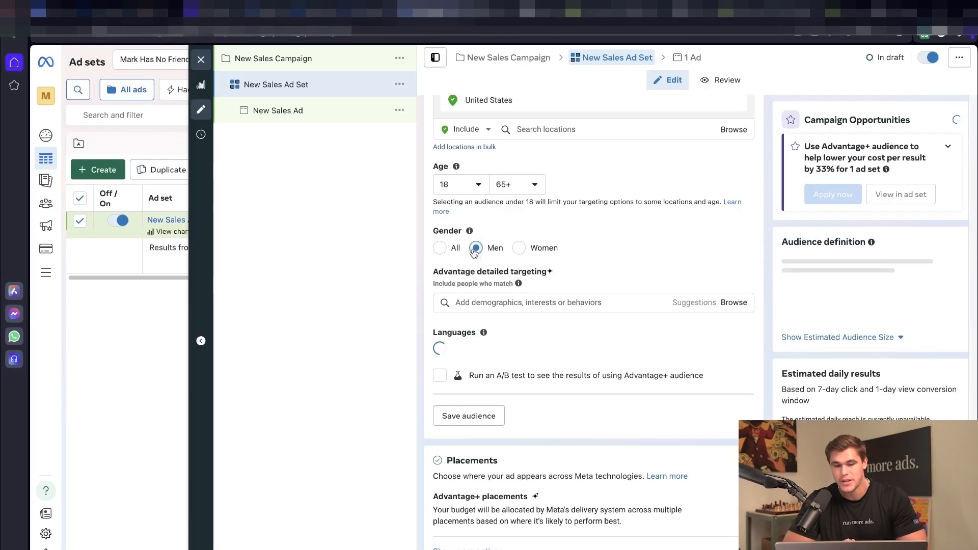
{"action": "left_click", "coordinate": [518, 250]}
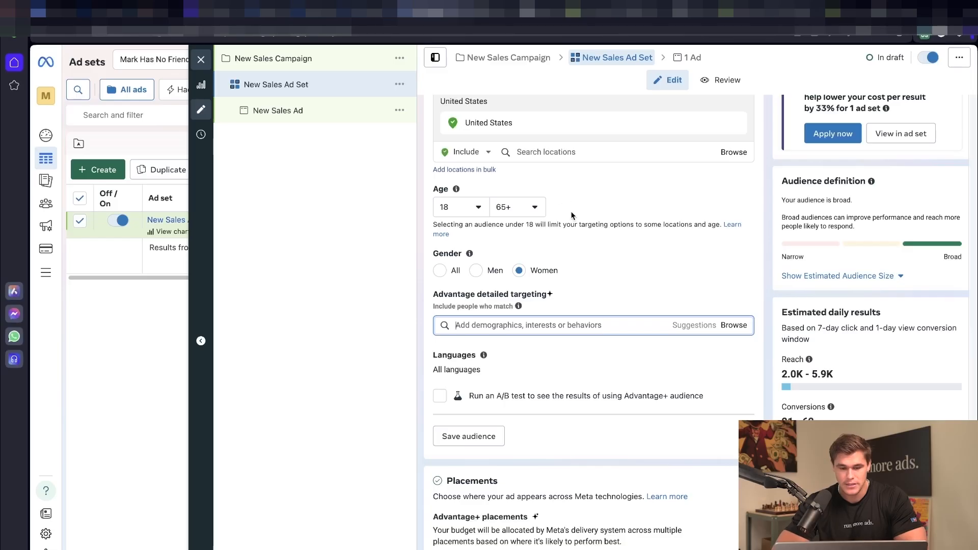
{"action": "scroll", "coordinate": [572, 215], "scroll_direction": "down", "scroll_amount": 1}
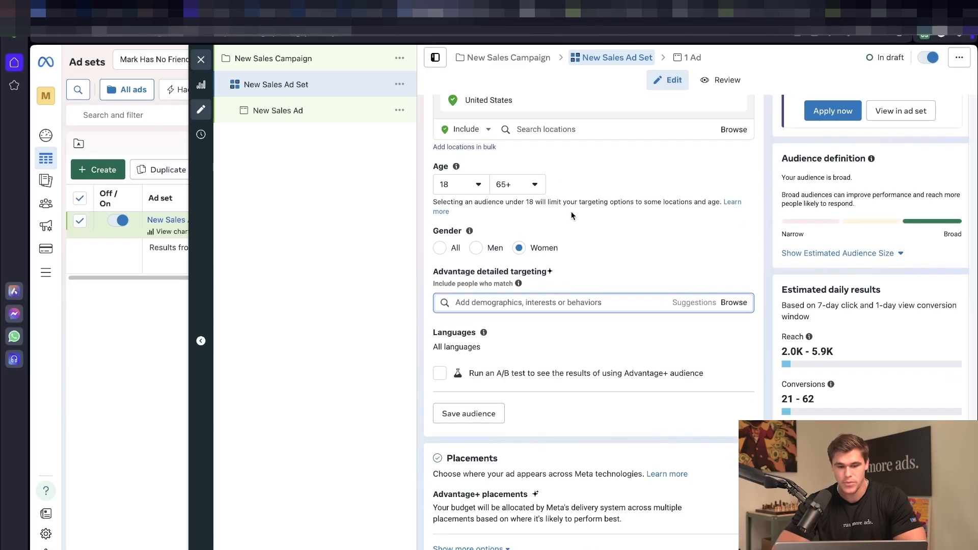
{"action": "left_click_drag", "start_coordinate": [435, 277], "coordinate": [547, 277]}
{"action": "left_click", "coordinate": [545, 276]}
{"action": "left_click", "coordinate": [531, 303]}
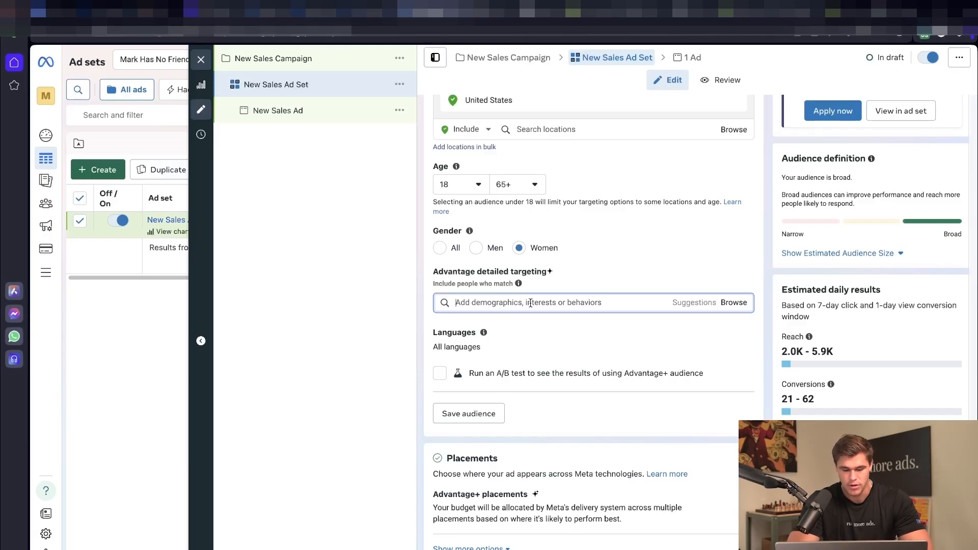
Step: Search 'skincare' and add CeraVe Skincare (cosmetics) as a detailed targeting interest
{"action": "type", "text": "skin"}
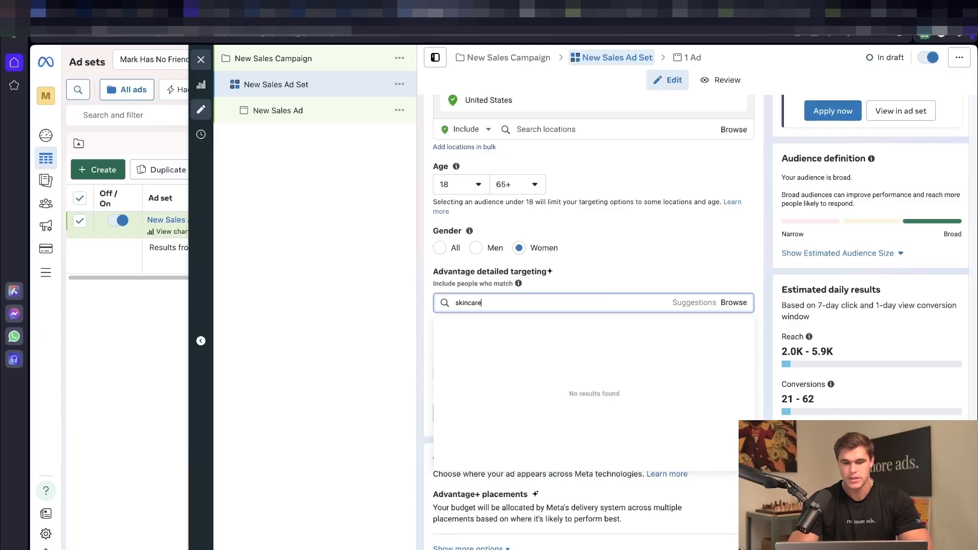
{"action": "type", "text": "care"}
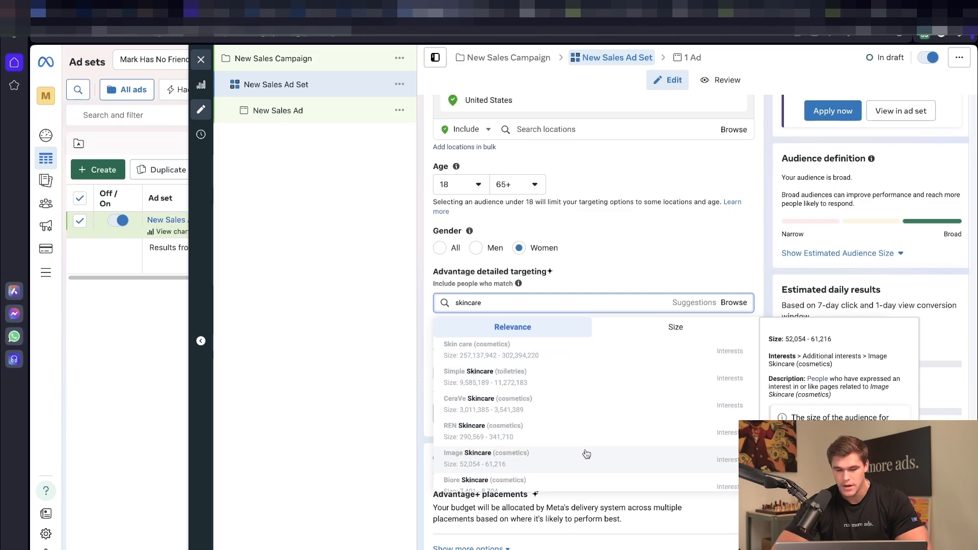
{"action": "scroll", "coordinate": [585, 454], "scroll_direction": "down", "scroll_amount": 2}
{"action": "scroll", "coordinate": [586, 454], "scroll_direction": "up", "scroll_amount": 2}
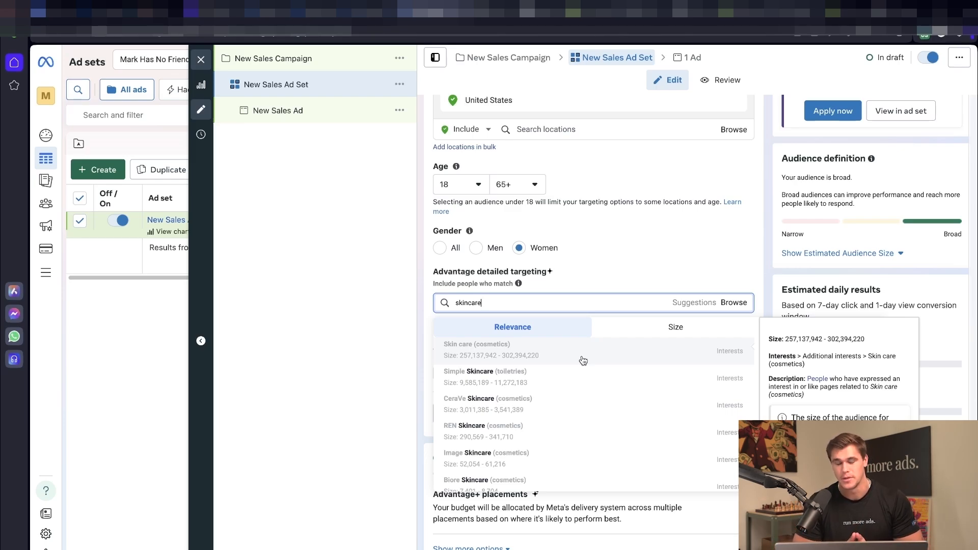
{"action": "left_click", "coordinate": [583, 407]}
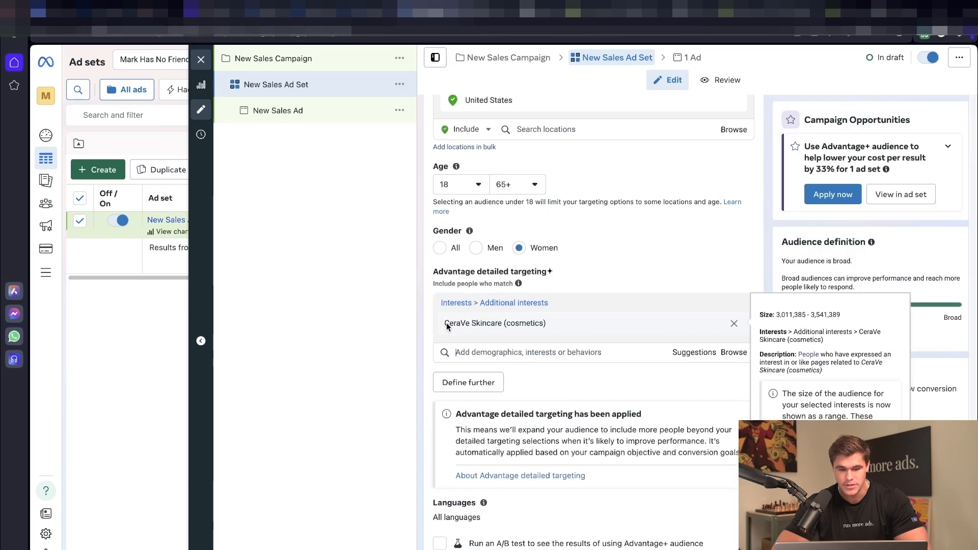
{"action": "left_click_drag", "start_coordinate": [447, 322], "coordinate": [554, 322]}
{"action": "left_click", "coordinate": [555, 323]}
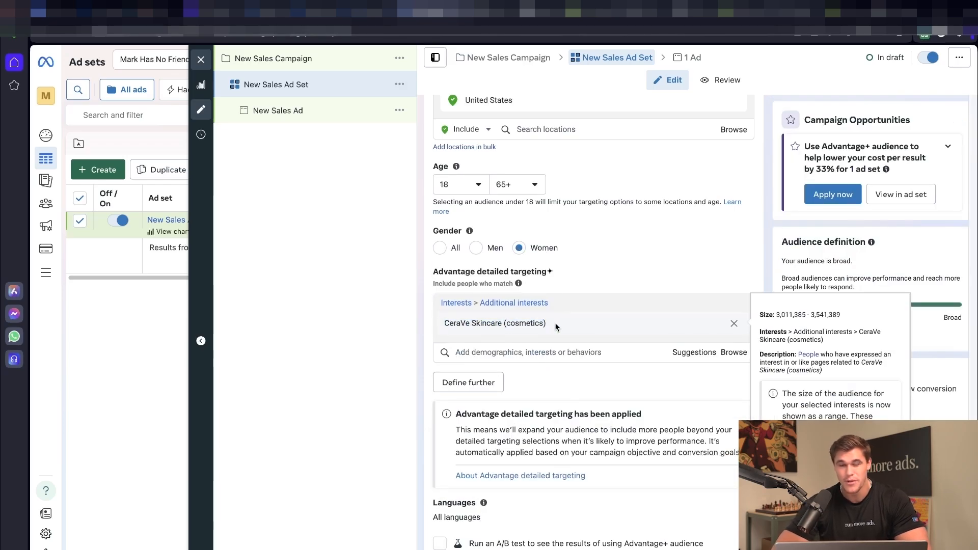
Step: Set the audience language to English (All) by searching 'eng'
{"action": "scroll", "coordinate": [564, 316], "scroll_direction": "down", "scroll_amount": 3}
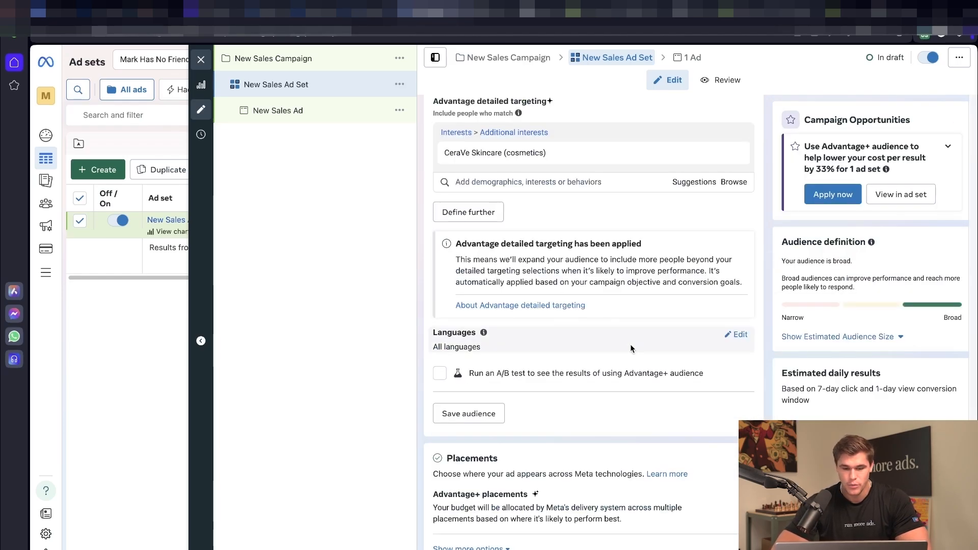
{"action": "left_click", "coordinate": [740, 335]}
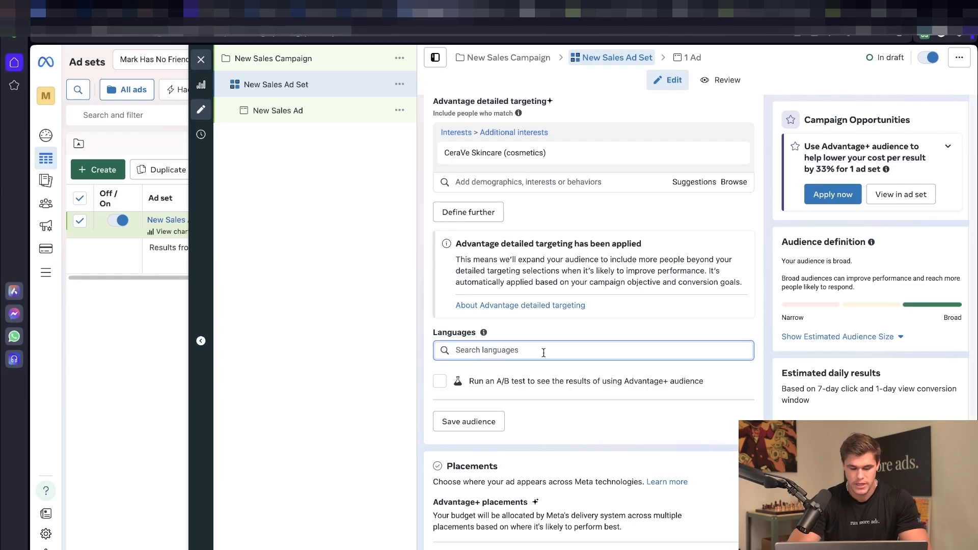
{"action": "type", "text": "english"}
{"action": "key", "text": "Return"}
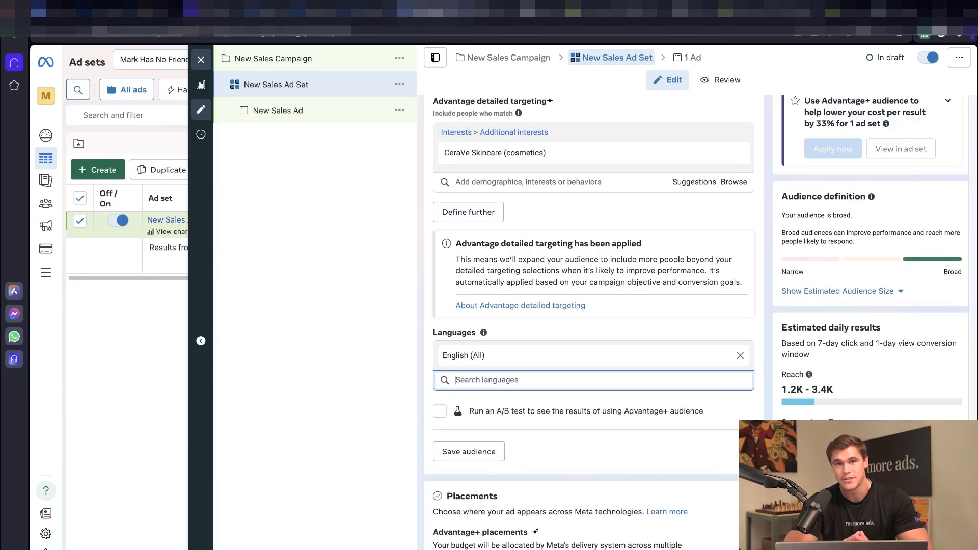
{"action": "scroll", "coordinate": [552, 470], "scroll_direction": "down", "scroll_amount": 5}
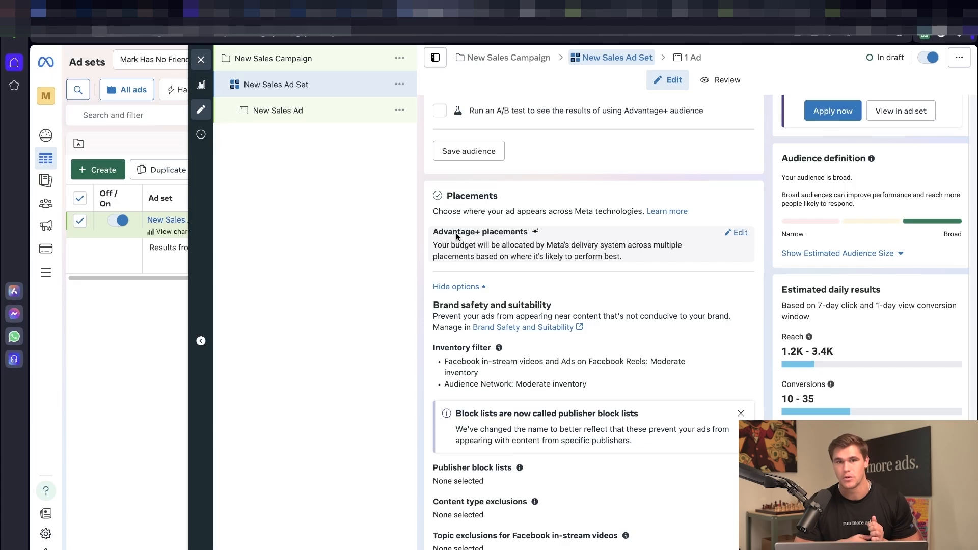
Step: Review the Manual placements' Feeds and Stories groups, then return to Advantage+ placements
{"action": "left_click", "coordinate": [739, 233]}
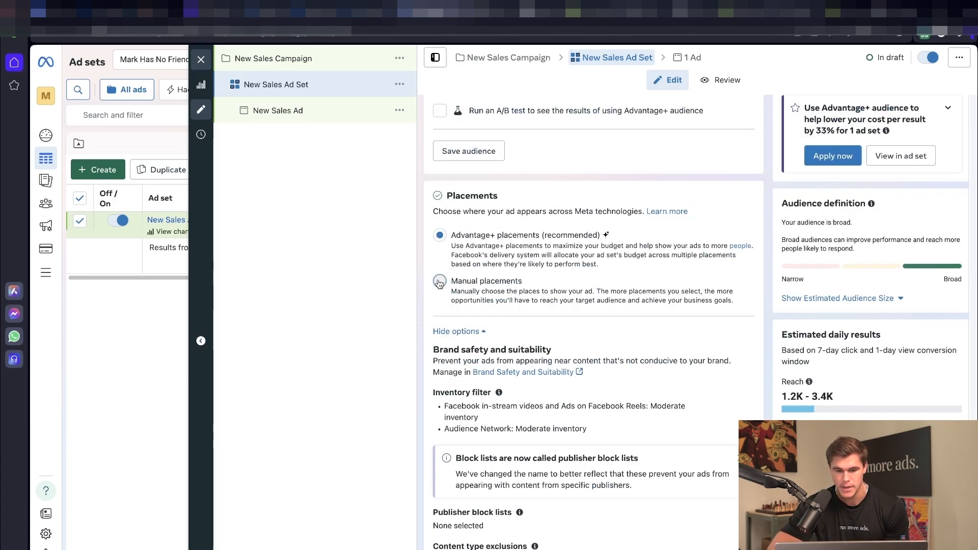
{"action": "left_click", "coordinate": [439, 281]}
{"action": "scroll", "coordinate": [613, 248], "scroll_direction": "down", "scroll_amount": 4}
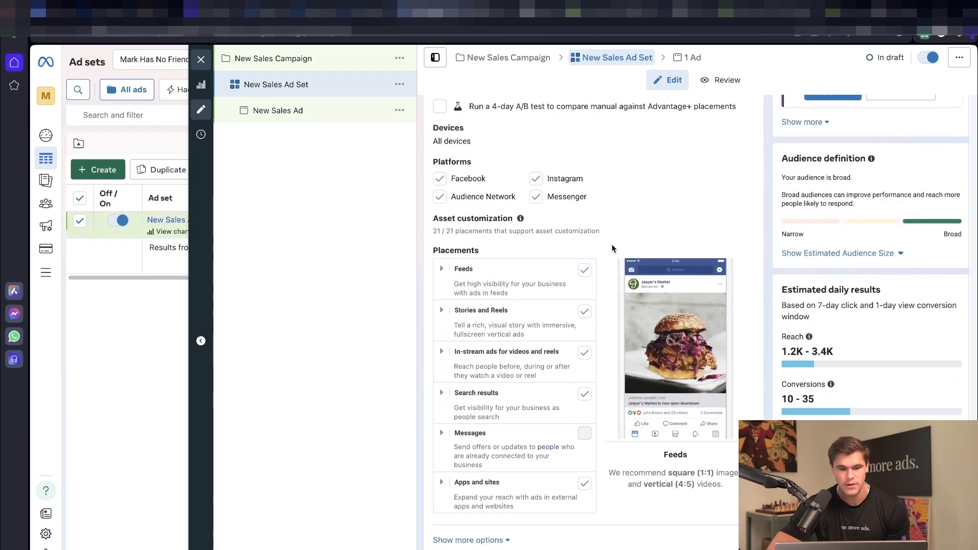
{"action": "left_click", "coordinate": [443, 268]}
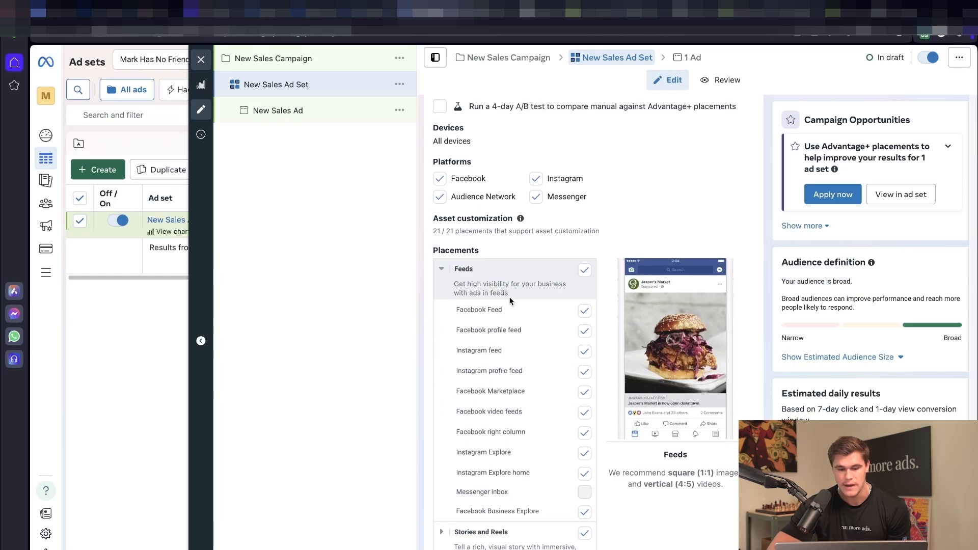
{"action": "scroll", "coordinate": [505, 451], "scroll_direction": "down", "scroll_amount": 2}
{"action": "left_click", "coordinate": [502, 446]}
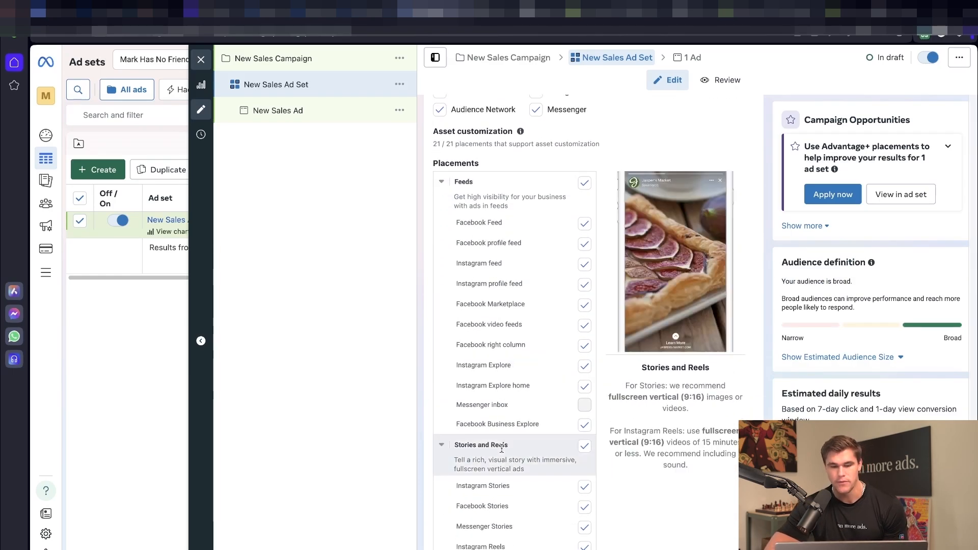
{"action": "left_click", "coordinate": [448, 191]}
{"action": "scroll", "coordinate": [459, 214], "scroll_direction": "up", "scroll_amount": 7}
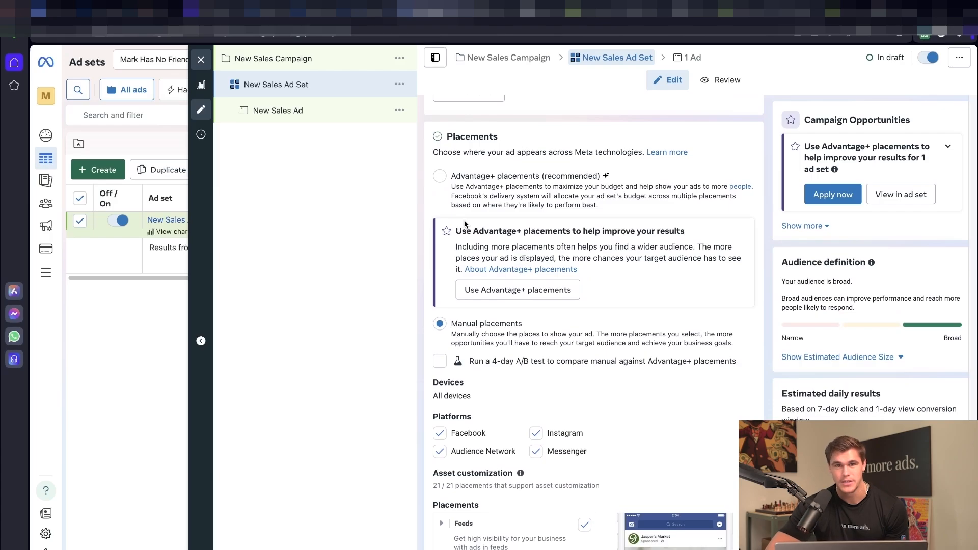
{"action": "left_click", "coordinate": [439, 177]}
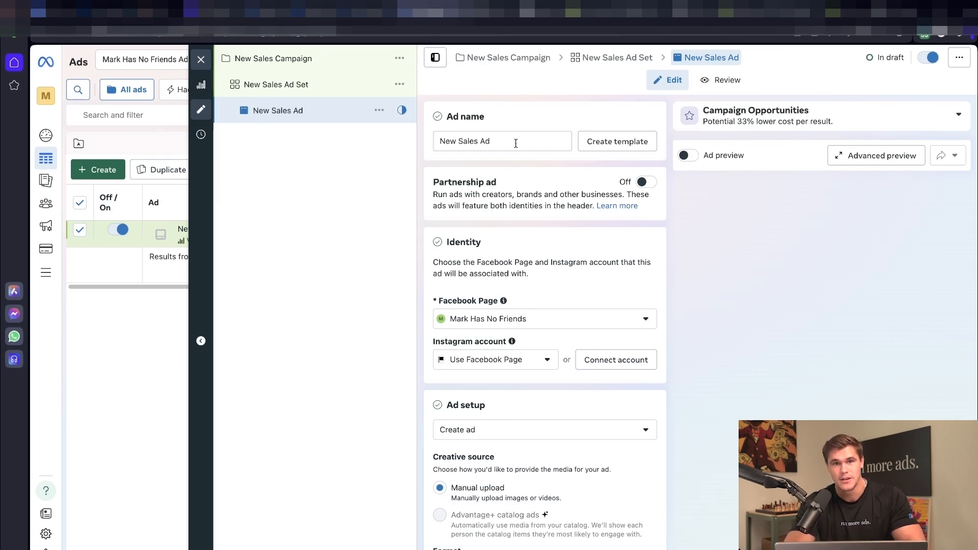
{"action": "scroll", "coordinate": [515, 143], "scroll_direction": "down", "scroll_amount": 2}
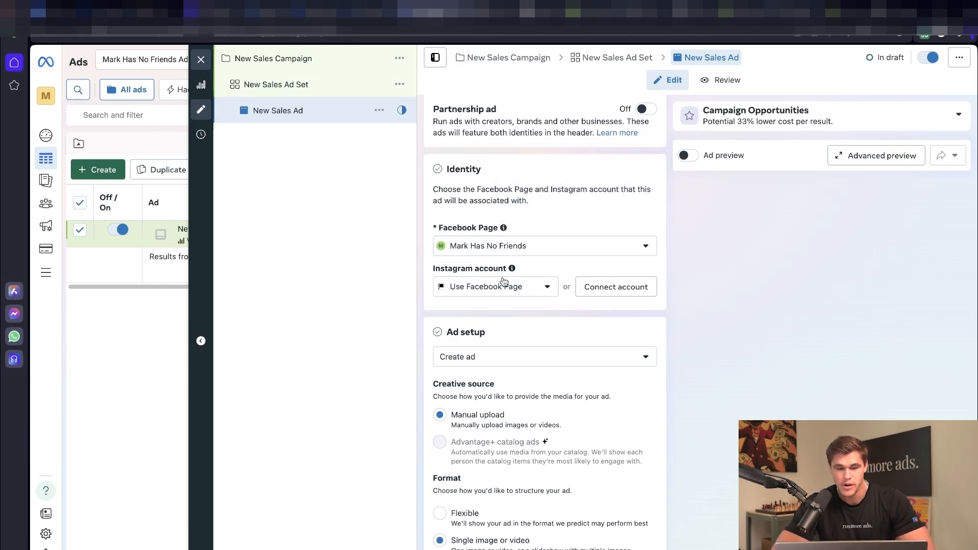
{"action": "left_click", "coordinate": [528, 270]}
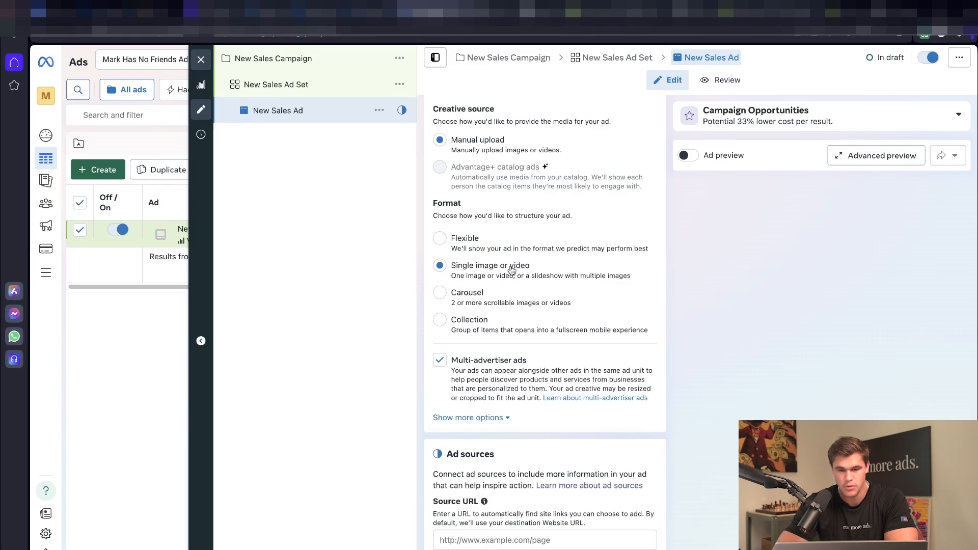
Step: Opt the ad out of multi-advertiser ads and scroll down to Ad creative
{"action": "scroll", "coordinate": [511, 270], "scroll_direction": "down", "scroll_amount": 2}
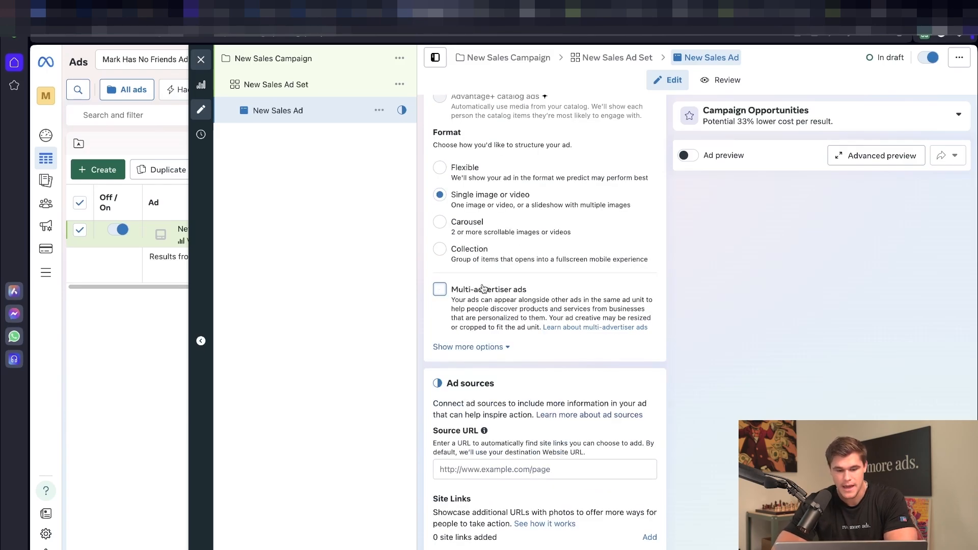
{"action": "scroll", "coordinate": [483, 289], "scroll_direction": "down", "scroll_amount": 2}
{"action": "left_click", "coordinate": [467, 267]}
{"action": "scroll", "coordinate": [468, 266], "scroll_direction": "down", "scroll_amount": 4}
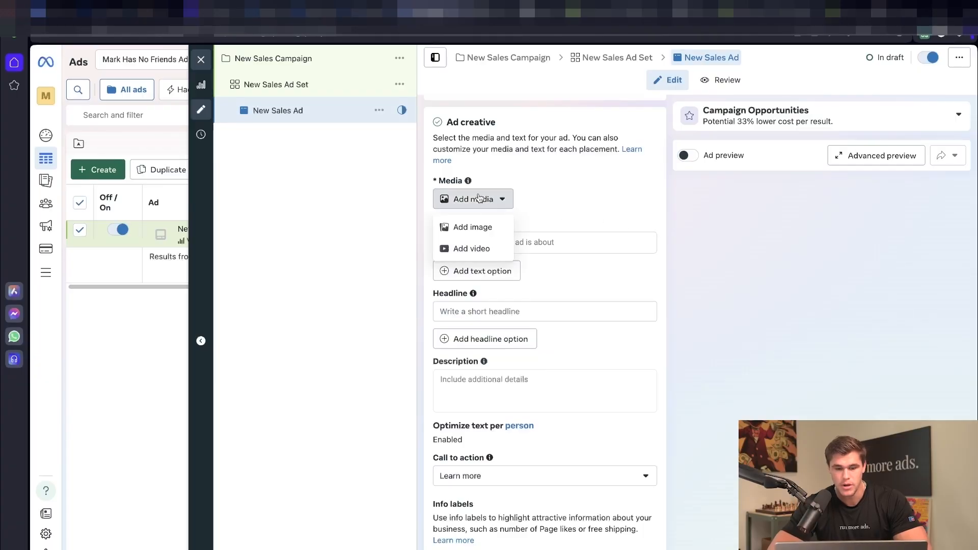
Step: Add the GUTCHA hand image as the ad's media, accepting the suggested crops
{"action": "left_click", "coordinate": [478, 227]}
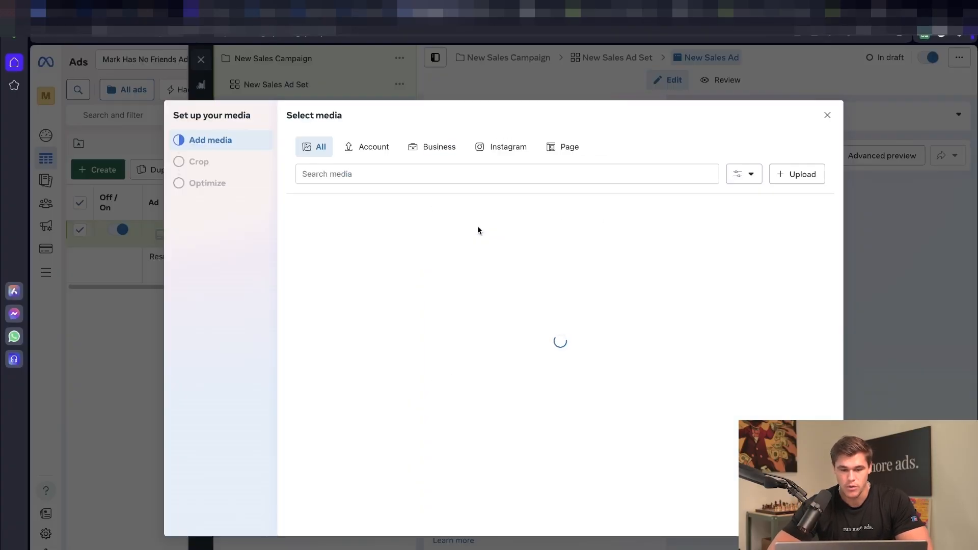
{"action": "left_click", "coordinate": [334, 259]}
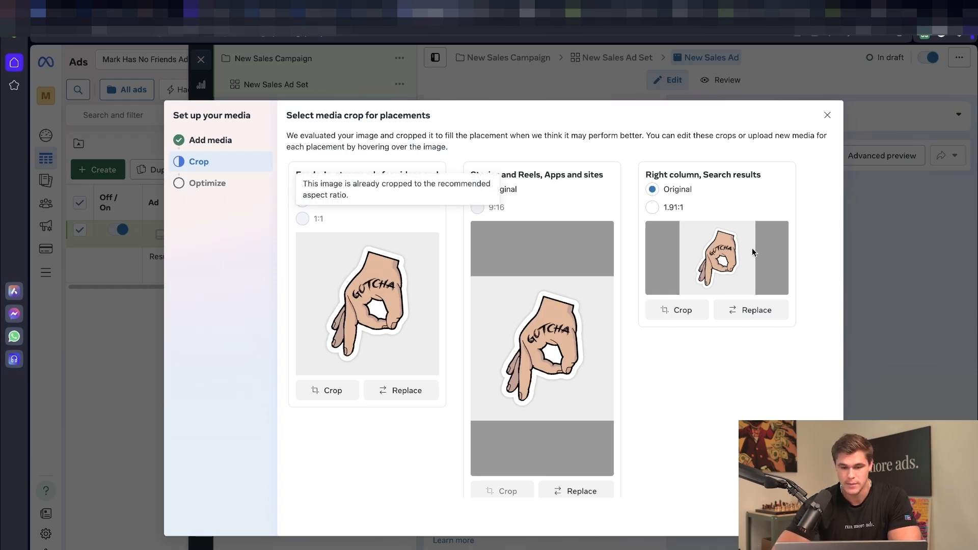
{"action": "left_click", "coordinate": [820, 518]}
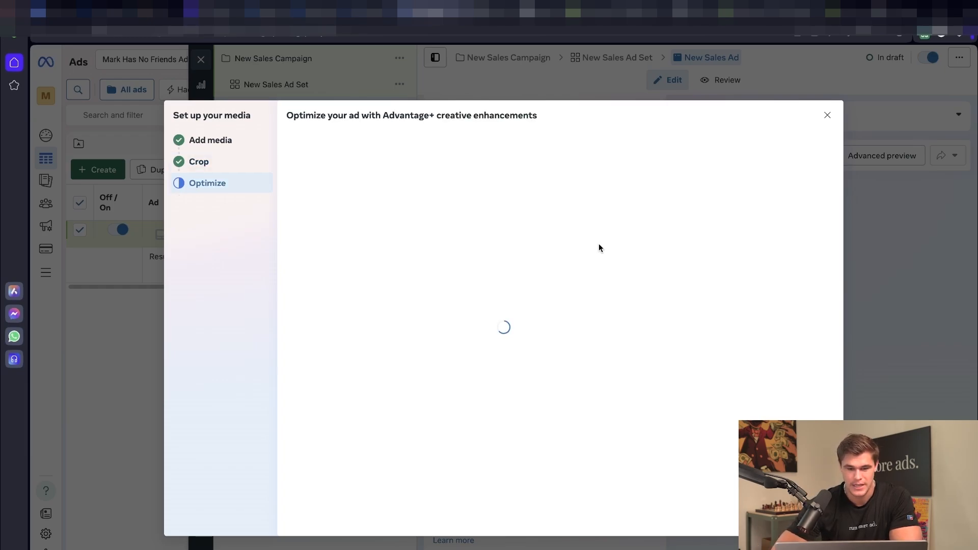
Step: Highlight the too-few-creatives cost warning and its explanation paragraph
{"action": "scroll", "coordinate": [547, 221], "scroll_direction": "down", "scroll_amount": 2}
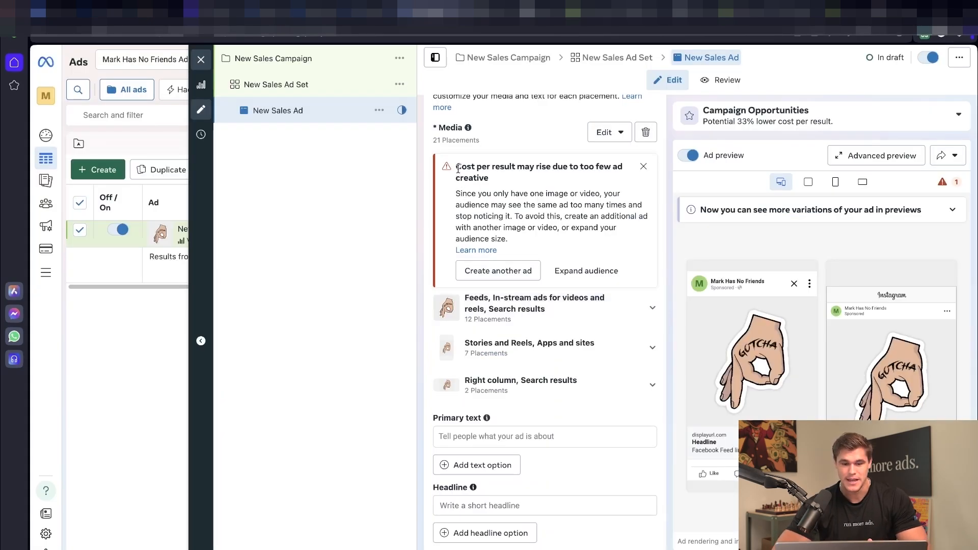
{"action": "left_click_drag", "start_coordinate": [455, 167], "coordinate": [542, 242]}
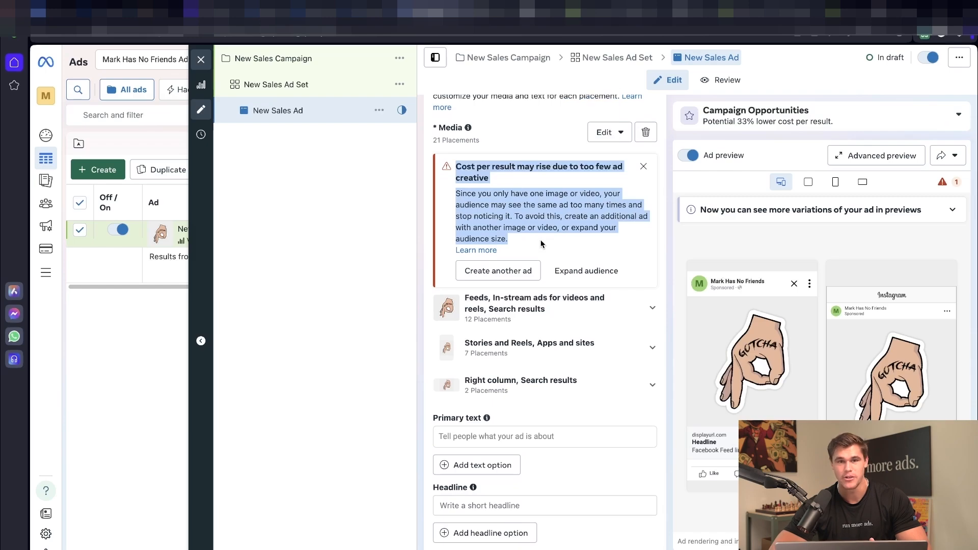
{"action": "left_click", "coordinate": [541, 244]}
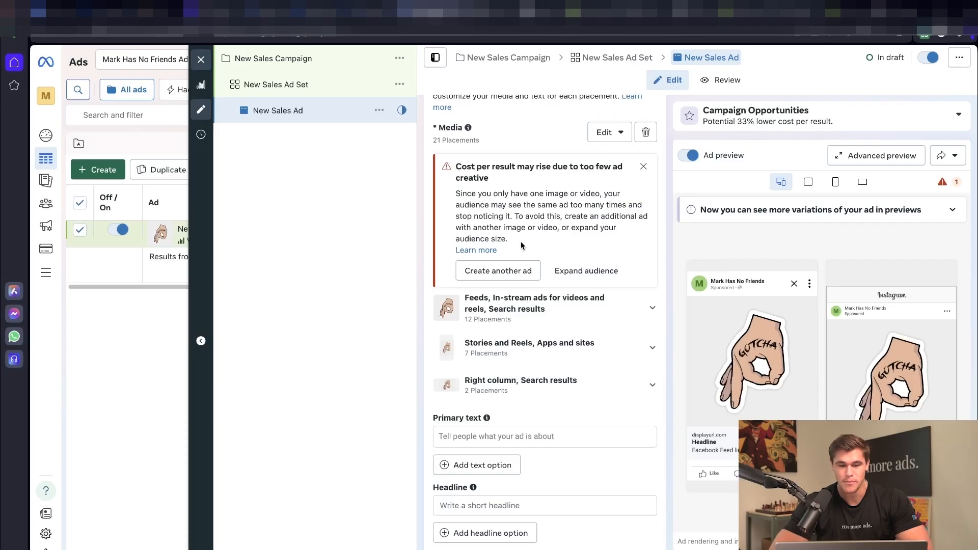
{"action": "left_click_drag", "start_coordinate": [508, 240], "coordinate": [454, 190]}
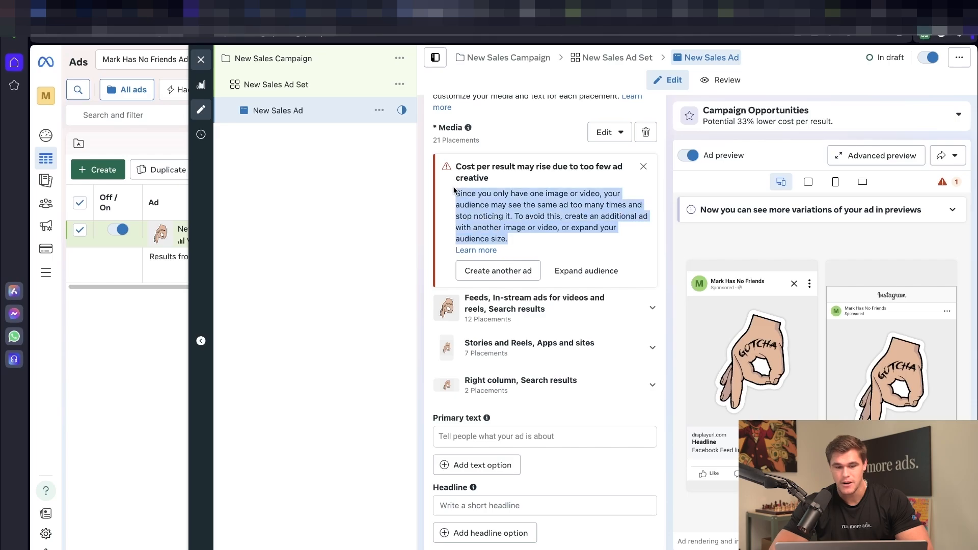
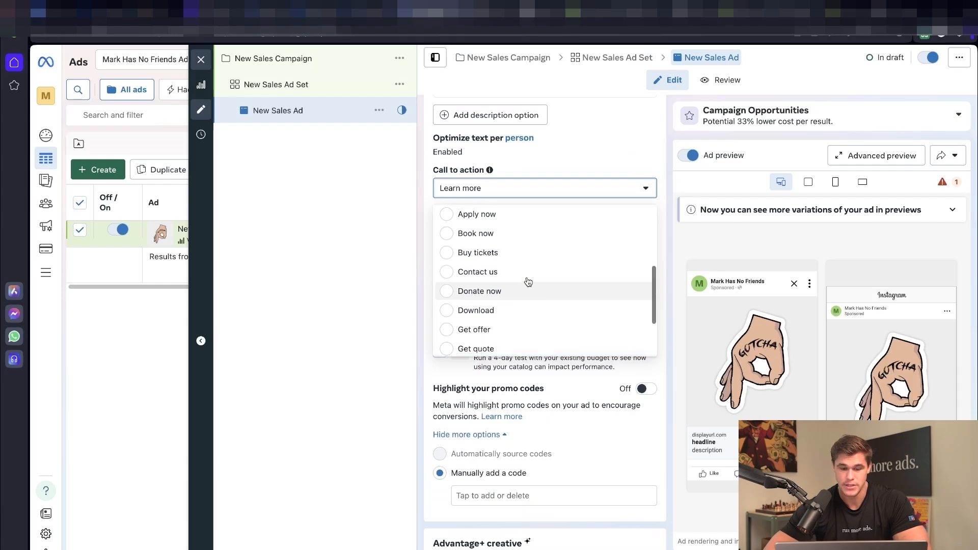
Step: Set the ad's call to action to Shop now and scroll down to Destination
{"action": "left_click", "coordinate": [529, 240]}
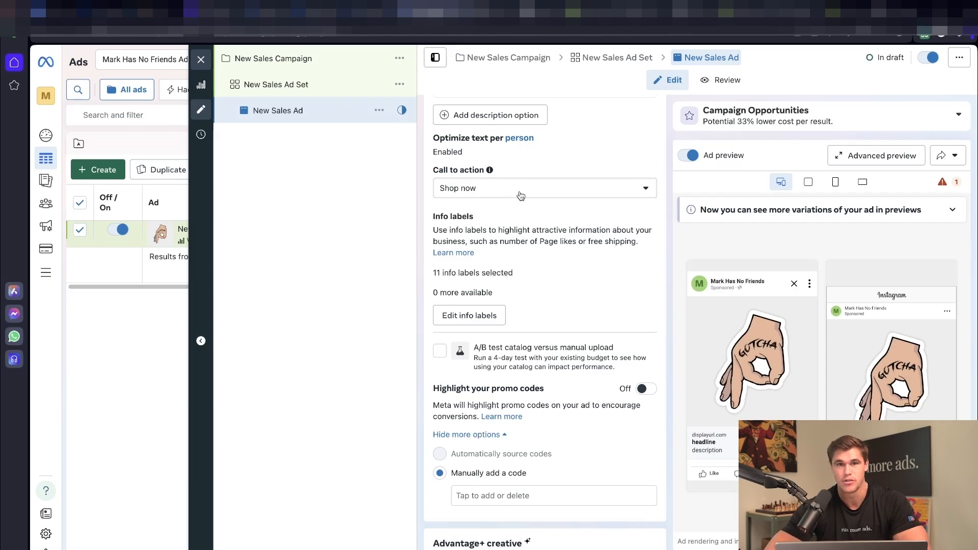
{"action": "scroll", "coordinate": [520, 196], "scroll_direction": "down", "scroll_amount": 12}
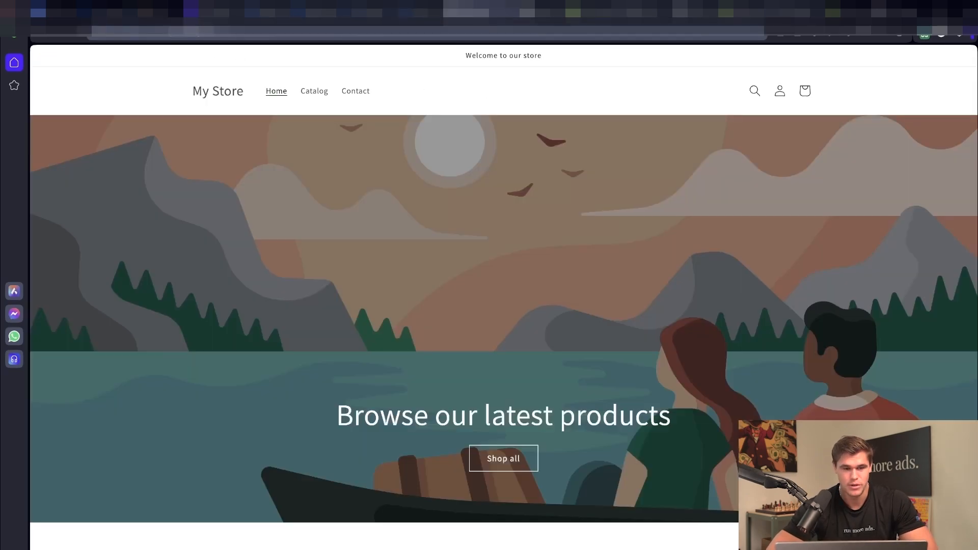
{"action": "left_click", "coordinate": [421, 14]}
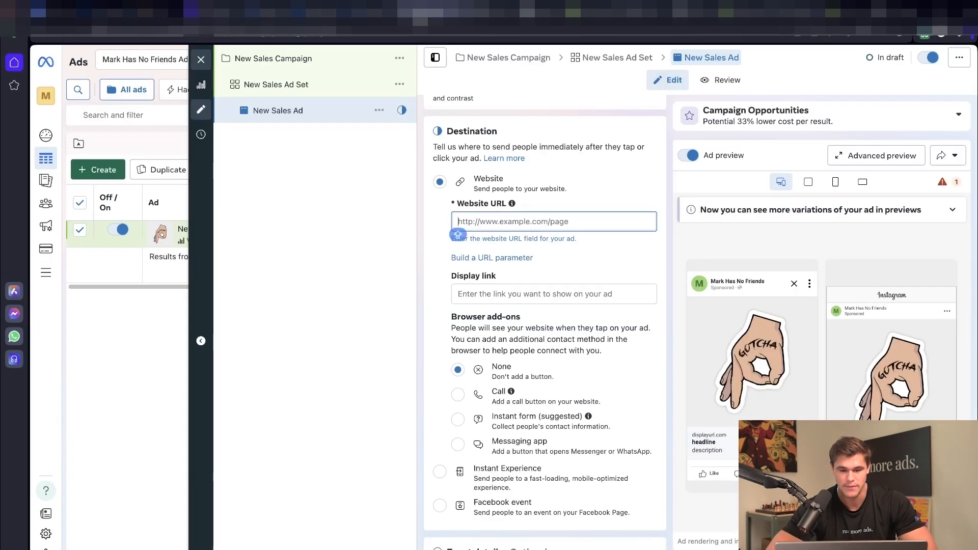
{"action": "type", "text": "https://n36nru-cz.myshopify.com"}
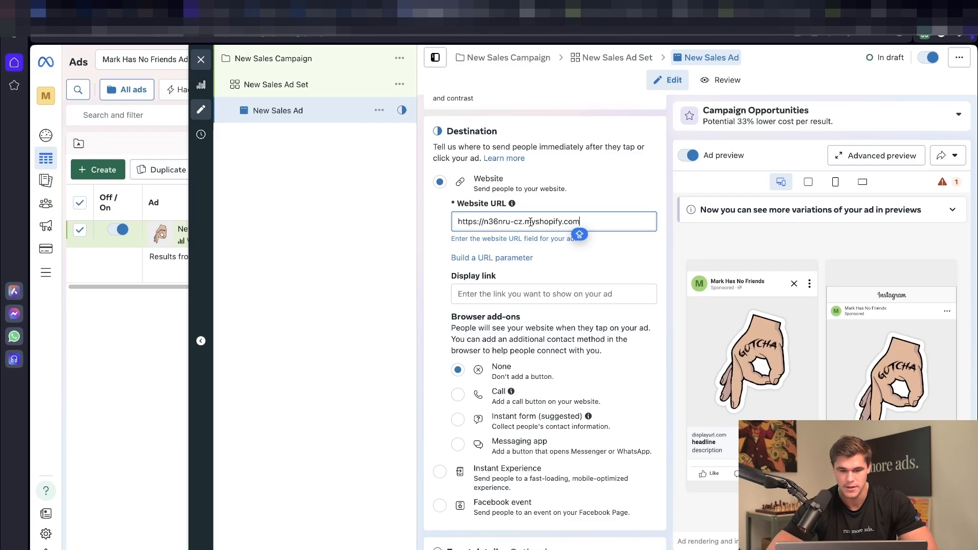
{"action": "left_click", "coordinate": [423, 228]}
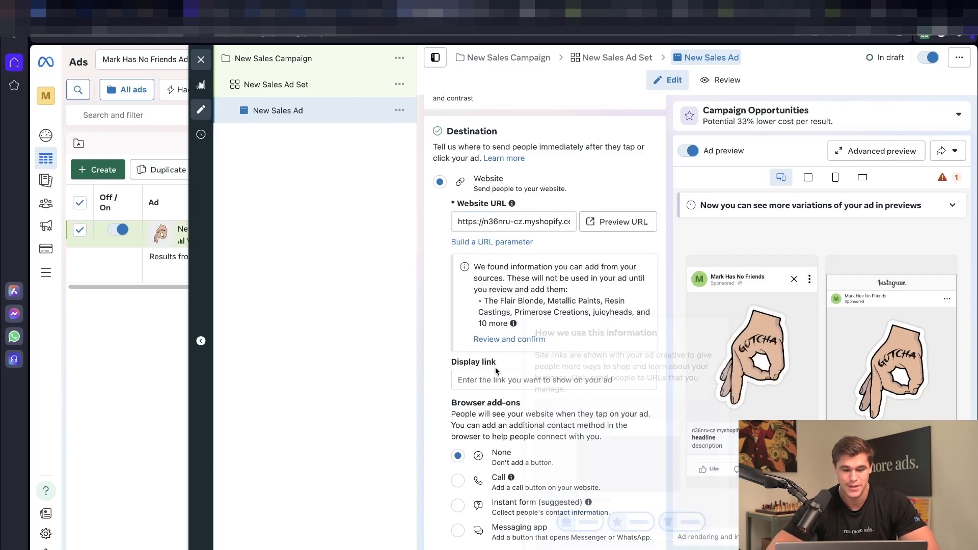
{"action": "scroll", "coordinate": [489, 375], "scroll_direction": "down", "scroll_amount": 3}
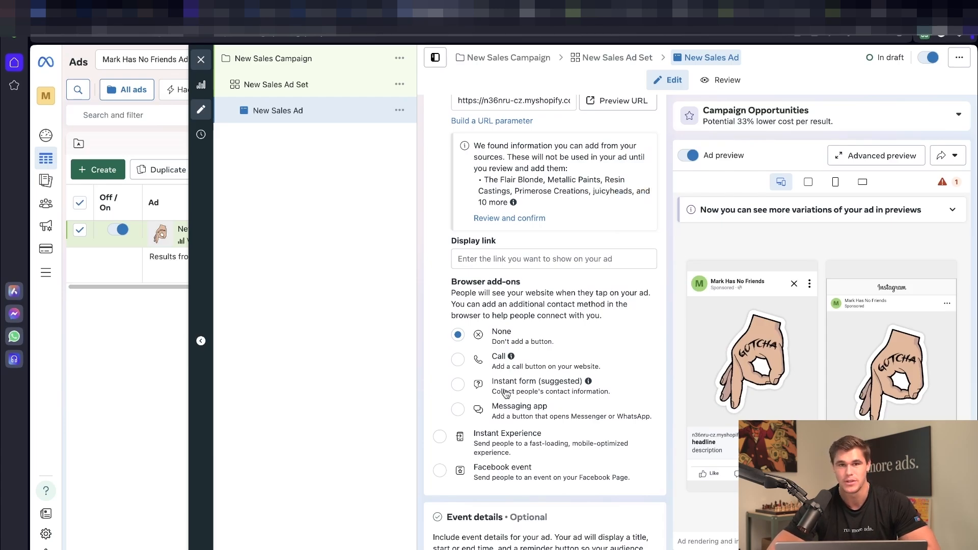
{"action": "scroll", "coordinate": [506, 394], "scroll_direction": "down", "scroll_amount": 2}
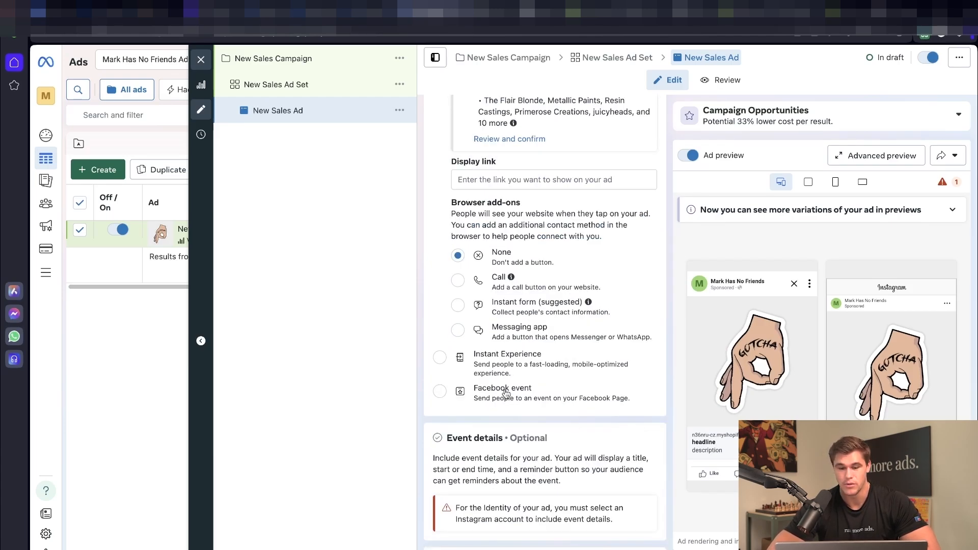
{"action": "scroll", "coordinate": [506, 393], "scroll_direction": "down", "scroll_amount": 8}
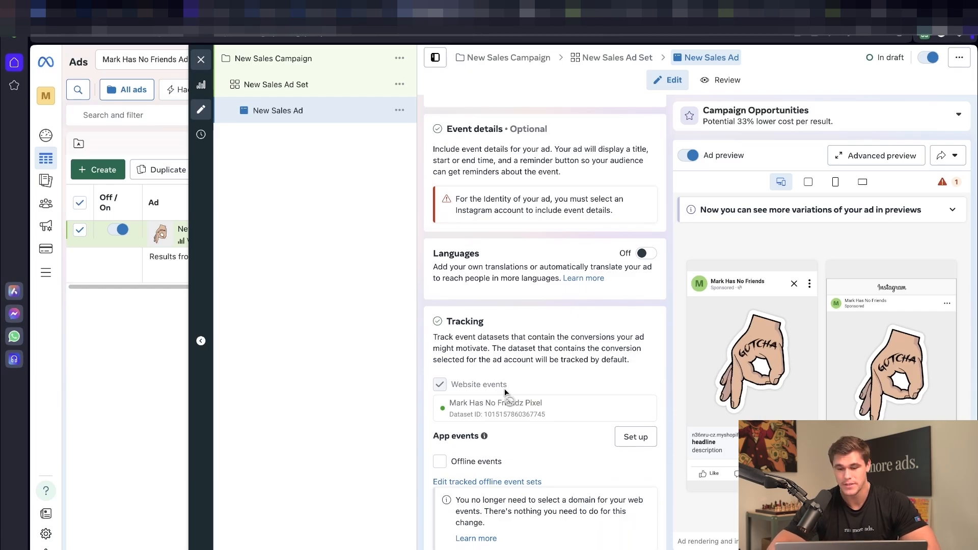
{"action": "scroll", "coordinate": [504, 389], "scroll_direction": "down", "scroll_amount": 2}
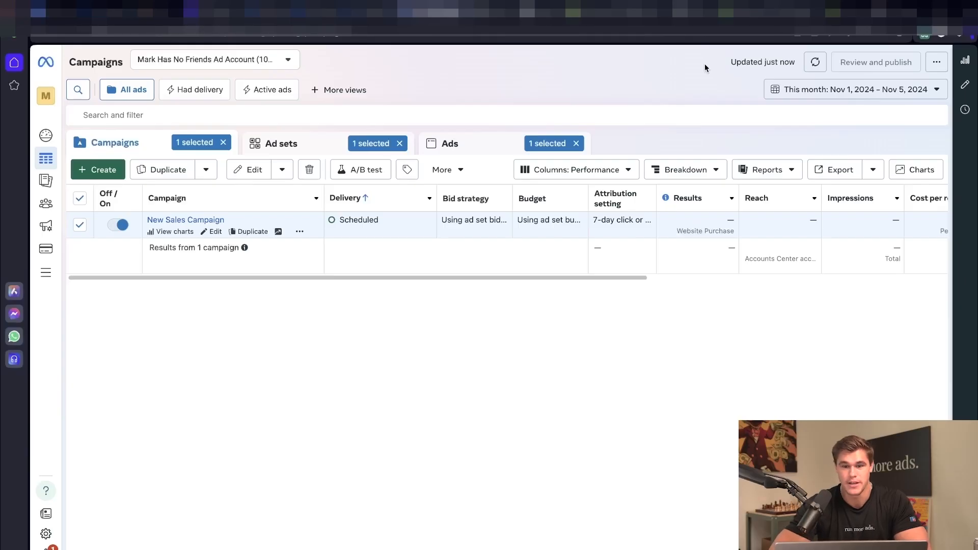
Step: In Customize columns, remove Ad Set Name, Bid strategy and four columns below Budget
{"action": "left_click", "coordinate": [544, 170]}
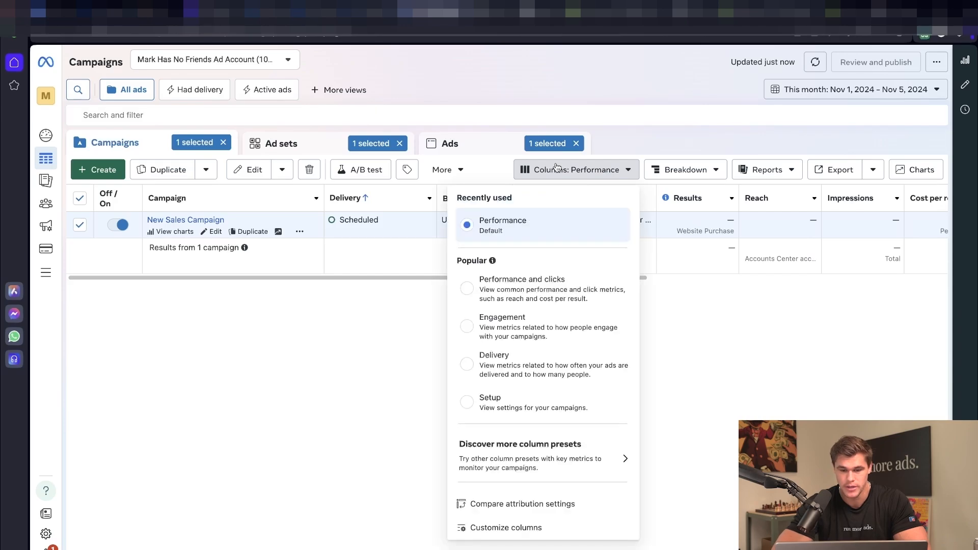
{"action": "left_click", "coordinate": [516, 526]}
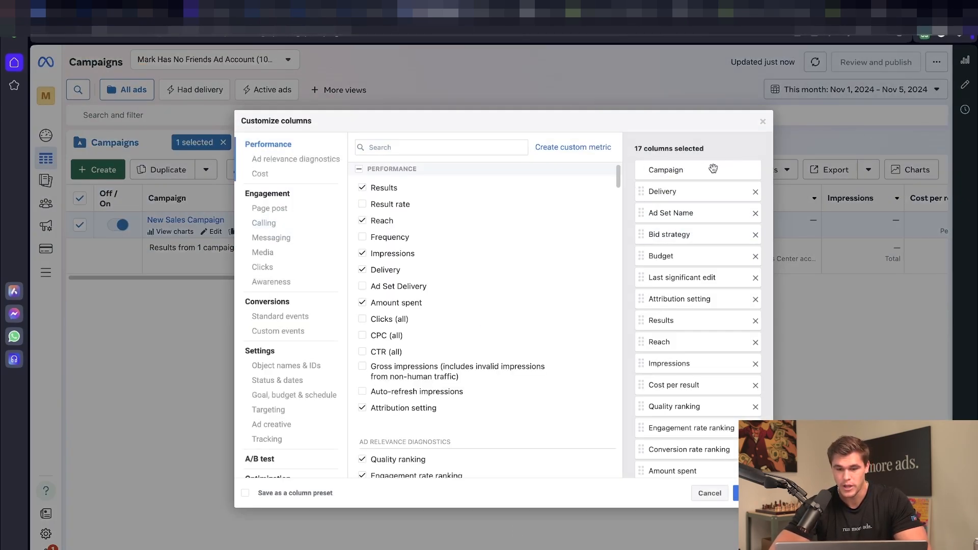
{"action": "left_click", "coordinate": [756, 214]}
{"action": "left_click", "coordinate": [756, 213]}
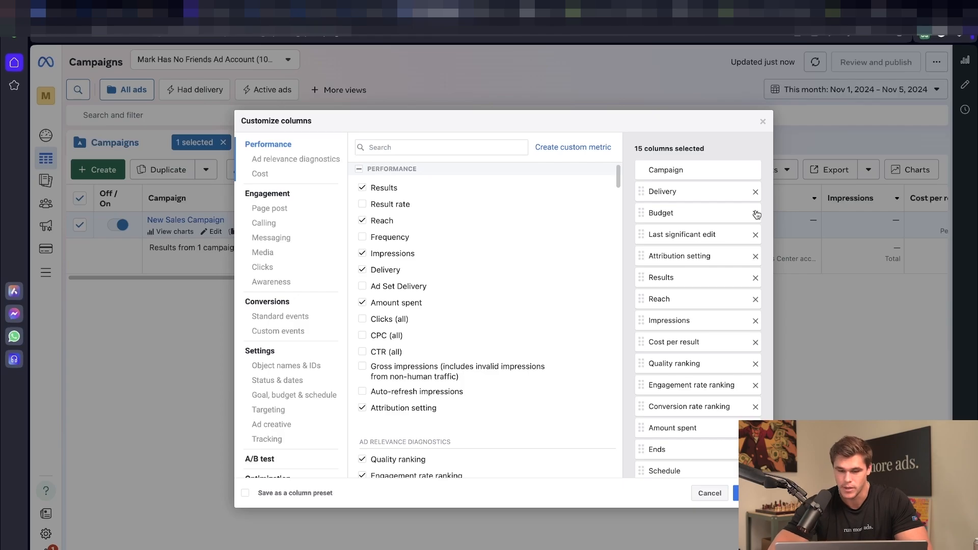
{"action": "left_click", "coordinate": [756, 235]}
{"action": "left_click", "coordinate": [756, 235]}
{"action": "left_click", "coordinate": [756, 235]}
{"action": "left_click", "coordinate": [755, 235]}
{"action": "left_click", "coordinate": [755, 235]}
{"action": "left_click", "coordinate": [756, 235]}
{"action": "left_click", "coordinate": [756, 235]}
{"action": "left_click", "coordinate": [755, 235]}
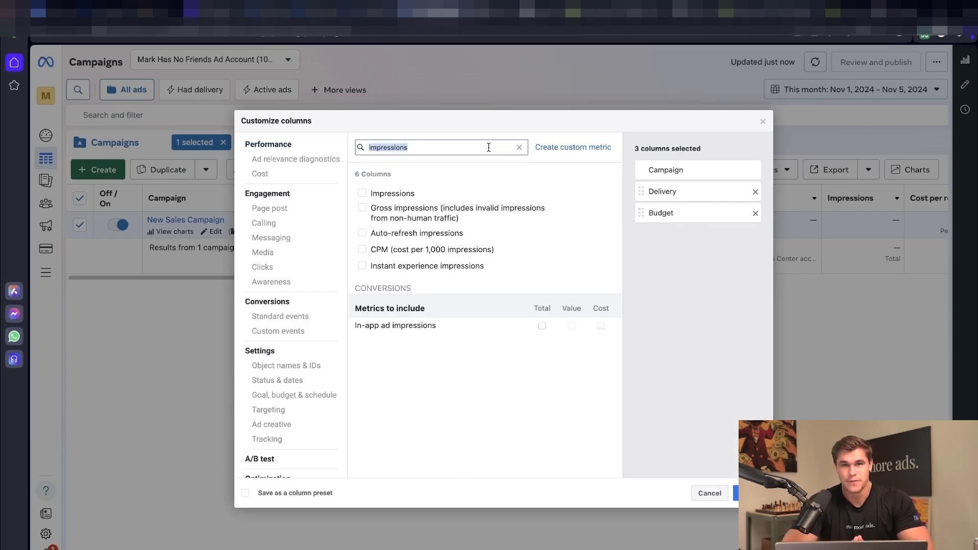
Step: Add the Impressions, CPM, CTR (link click-through rate) and CPC (cost per link click) columns
{"action": "left_click", "coordinate": [362, 193]}
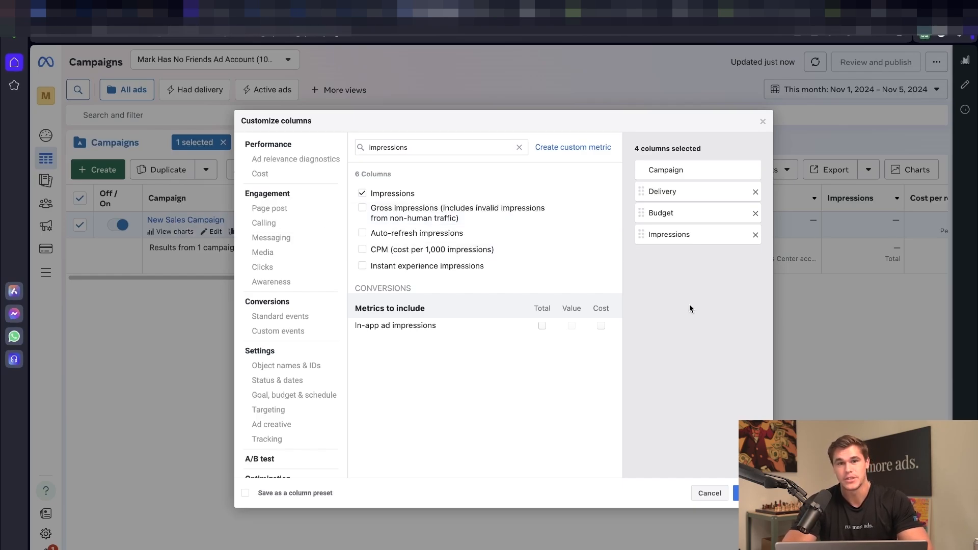
{"action": "left_click", "coordinate": [362, 249]}
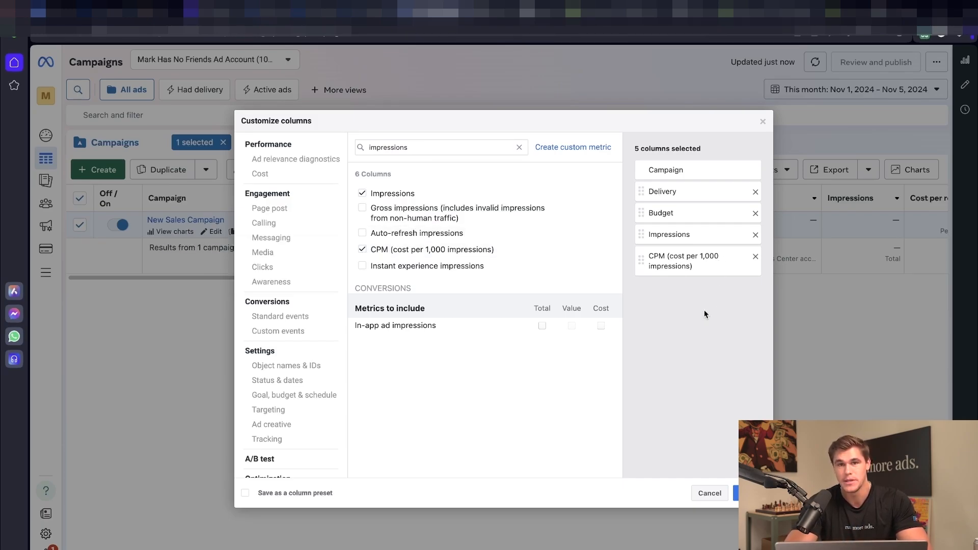
{"action": "double_click", "coordinate": [424, 150]}
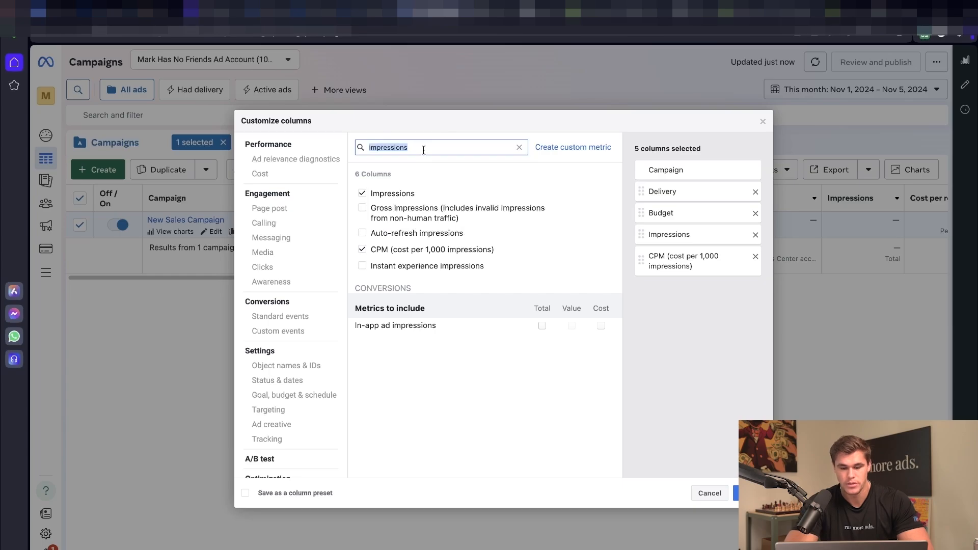
{"action": "type", "text": "ctr"}
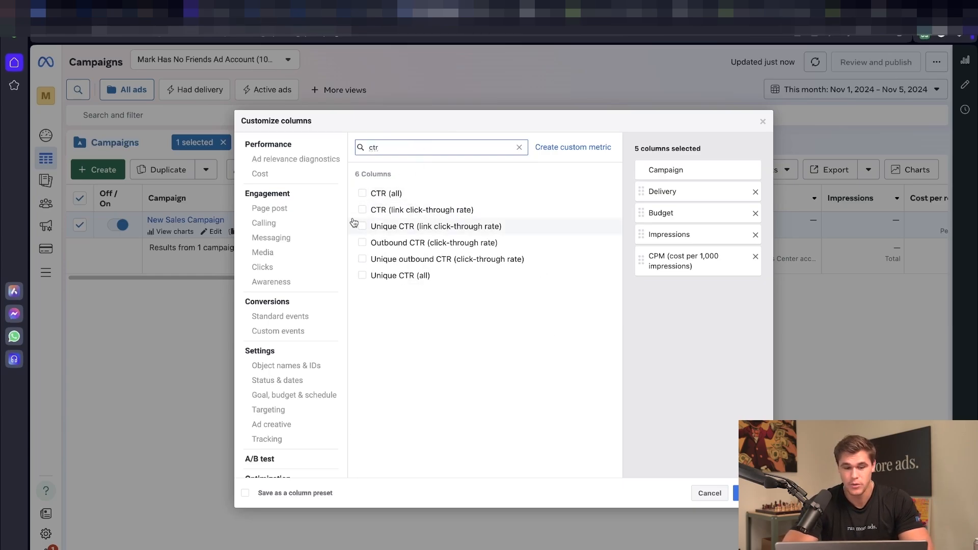
{"action": "left_click", "coordinate": [365, 215]}
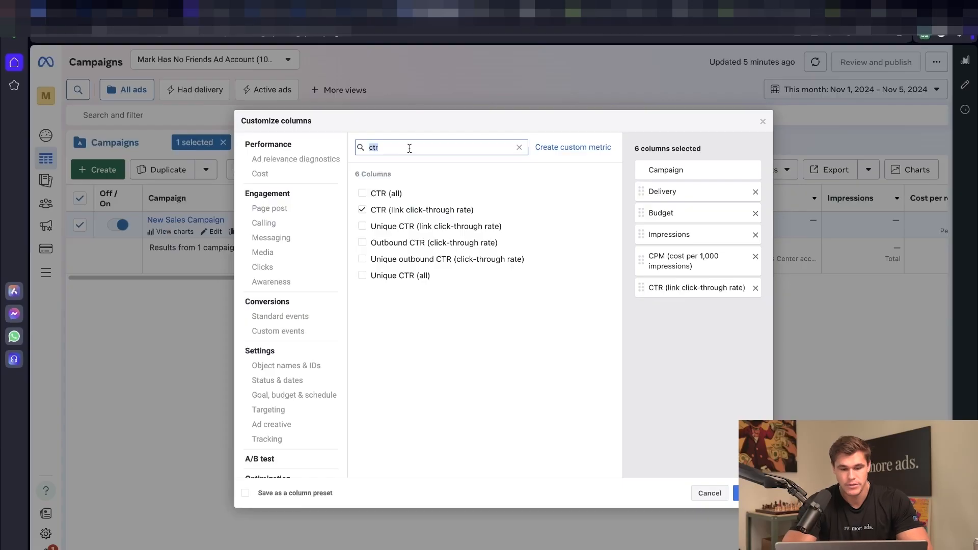
{"action": "type", "text": "cpc"}
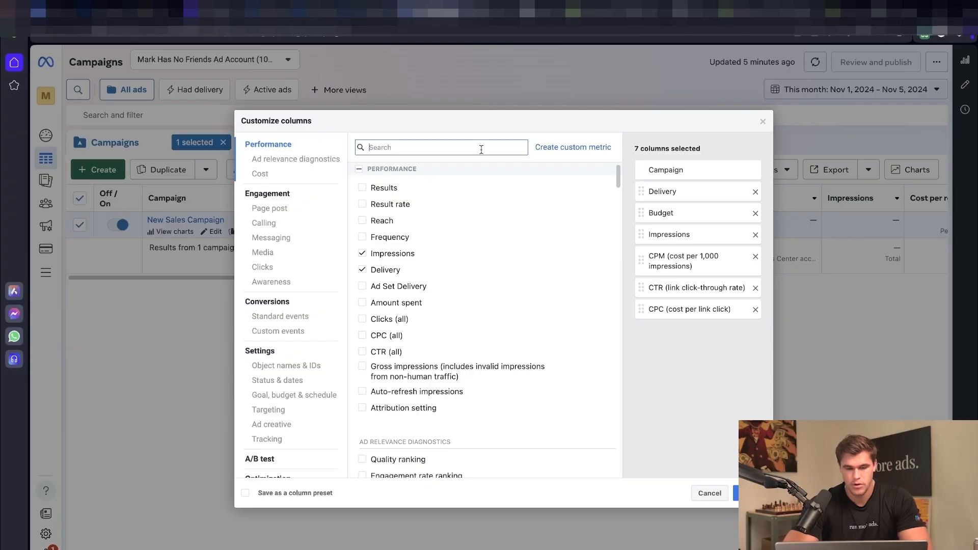
Step: Add Link clicks, Landing page views and Adds to cart, dropping the offline and Meta cart breakdowns
{"action": "type", "text": "link"}
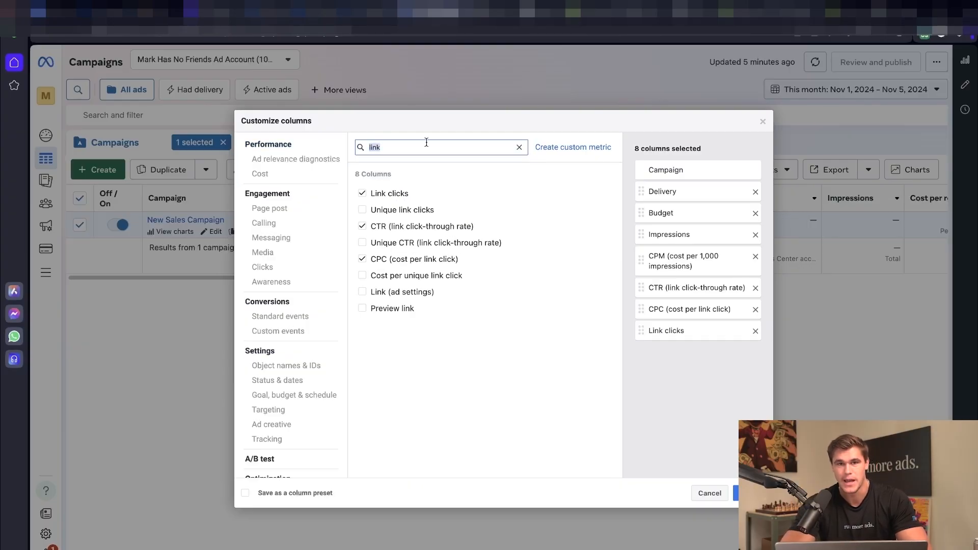
{"action": "type", "text": "land"}
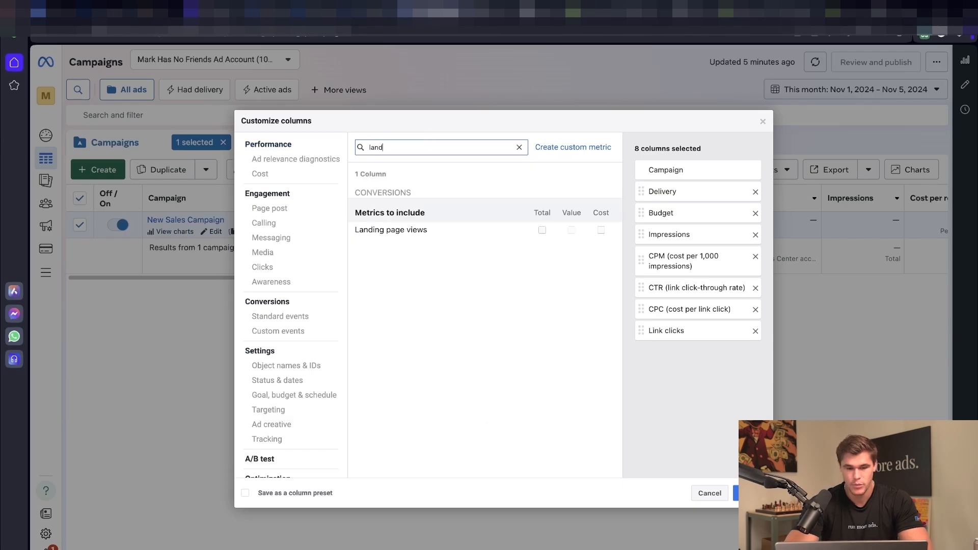
{"action": "left_click", "coordinate": [542, 231]}
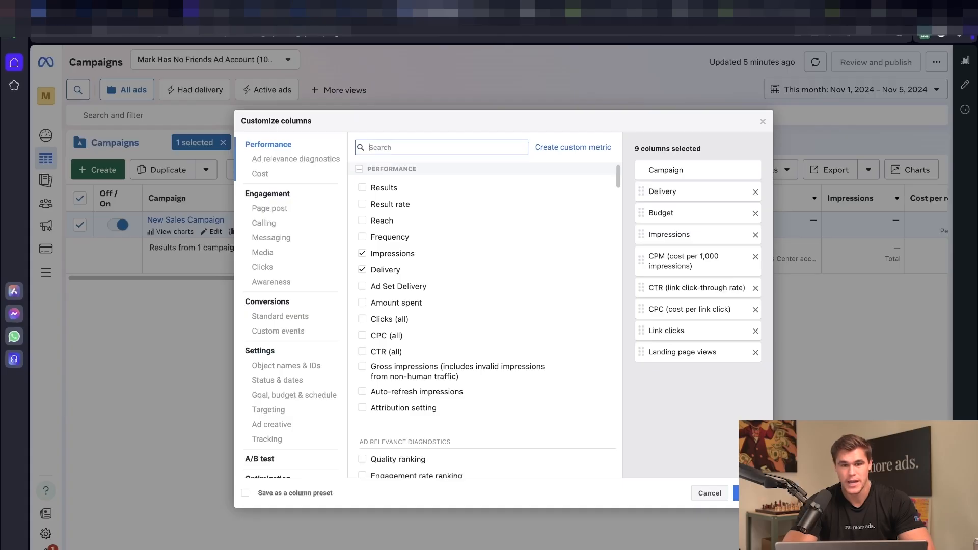
{"action": "type", "text": "add"}
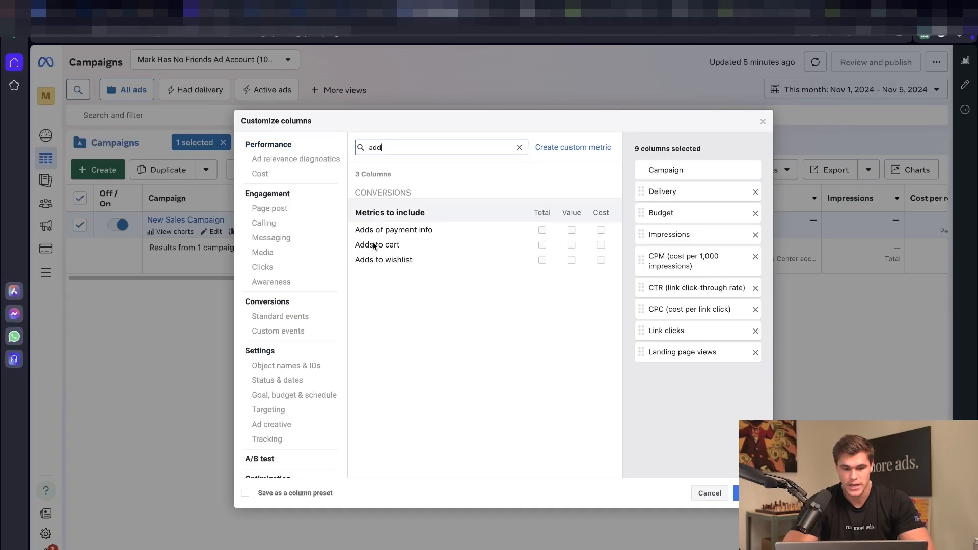
{"action": "left_click", "coordinate": [542, 245]}
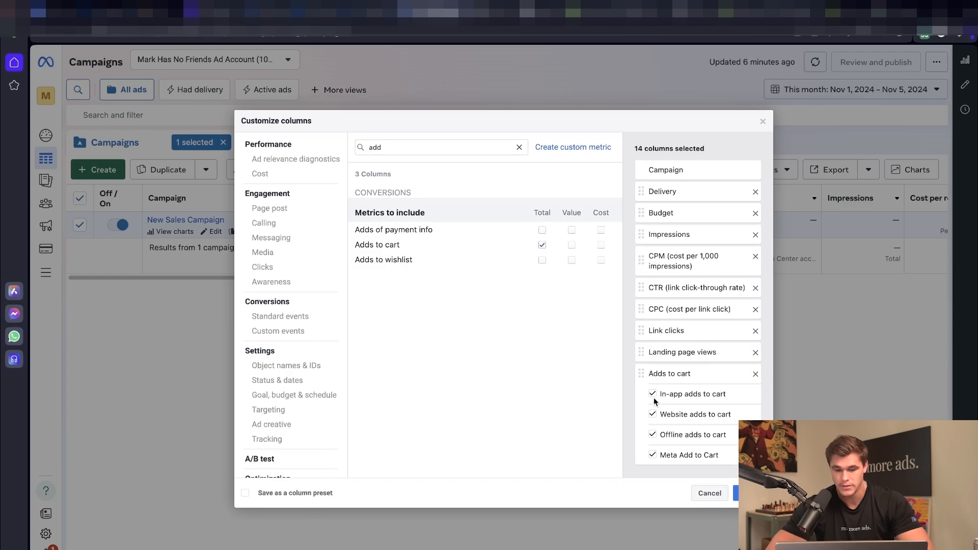
{"action": "left_click", "coordinate": [653, 435]}
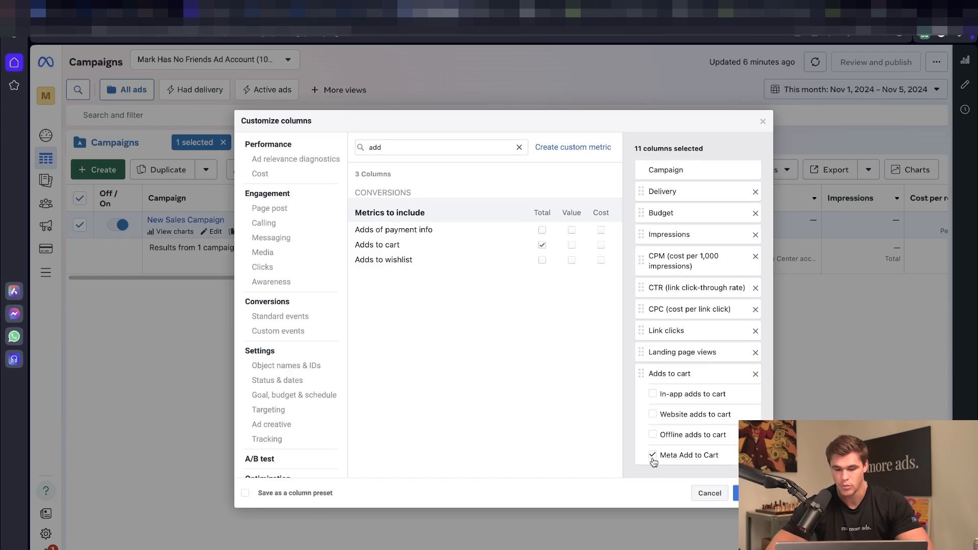
{"action": "left_click", "coordinate": [652, 455]}
Step: Add Checkouts initiated without its offline breakdown, plus Purchases with value and cost
{"action": "triple_click", "coordinate": [452, 147]}
{"action": "type", "text": "ini"}
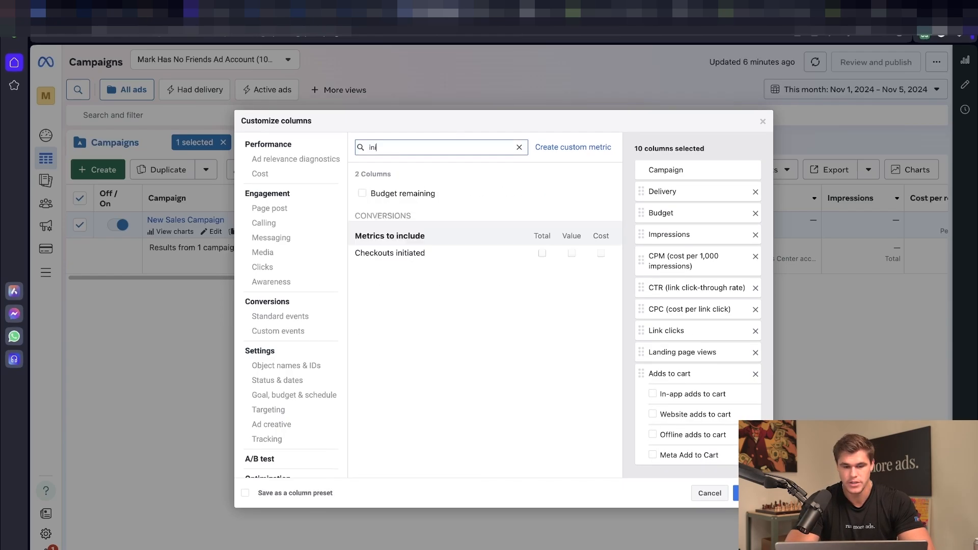
{"action": "left_click", "coordinate": [542, 253]}
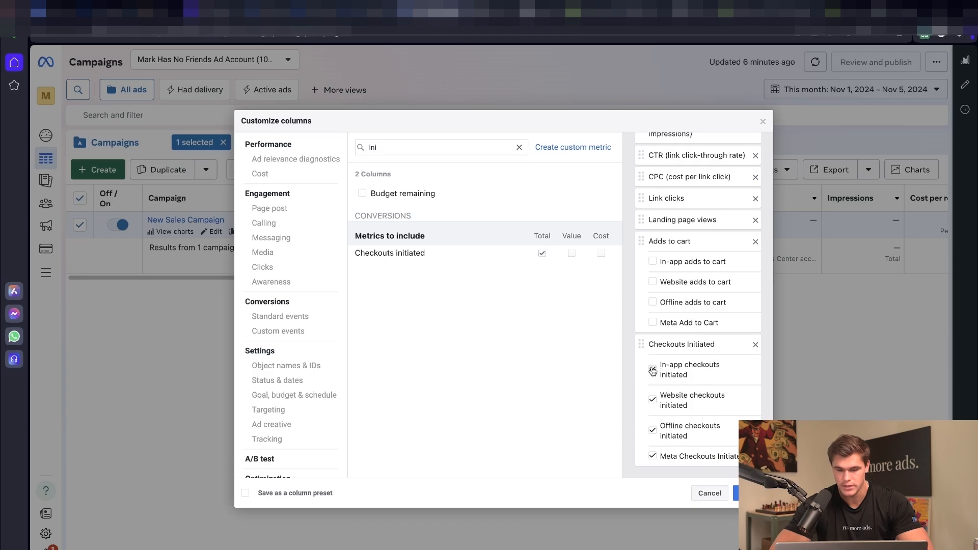
{"action": "left_click", "coordinate": [652, 431]}
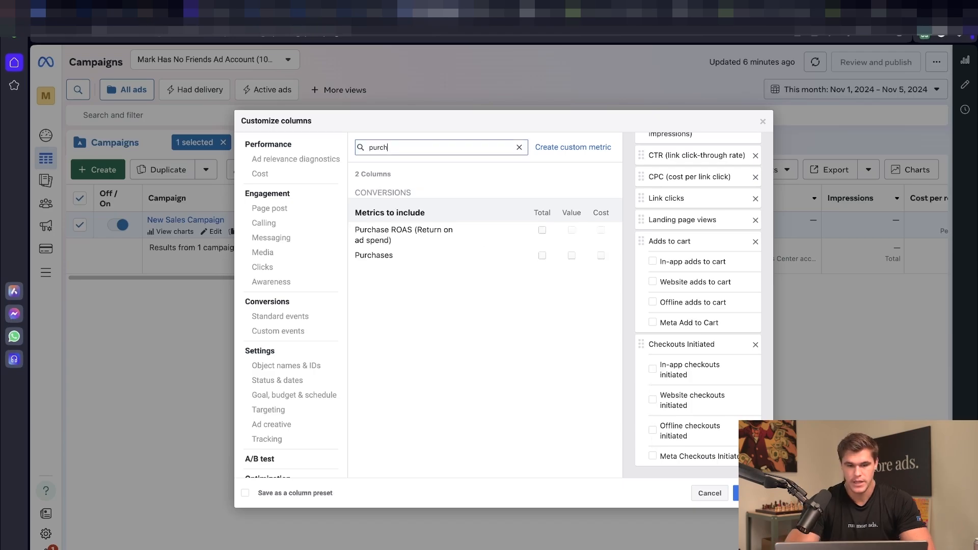
{"action": "left_click", "coordinate": [542, 256]}
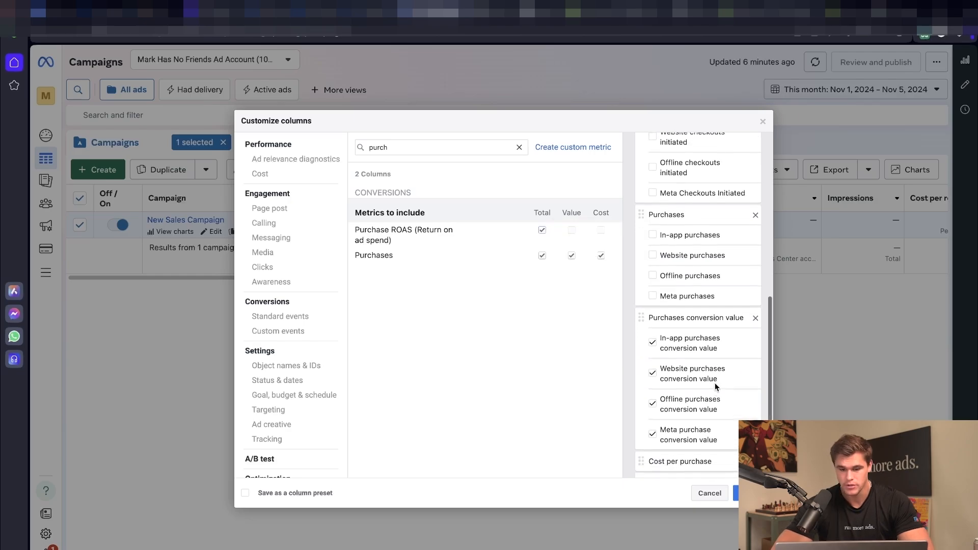
{"action": "scroll", "coordinate": [715, 383], "scroll_direction": "down", "scroll_amount": 2}
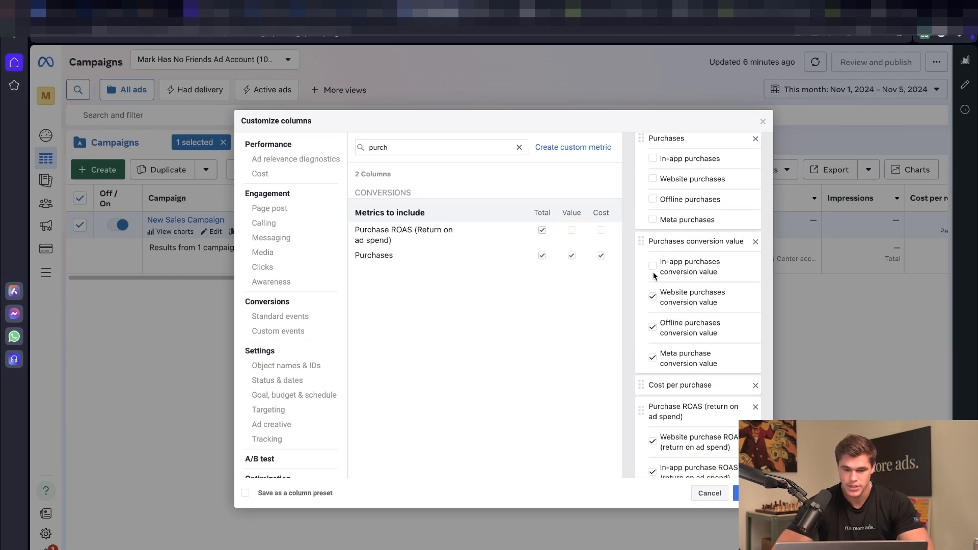
Step: Drop the Meta purchase value breakdown, save the columns as preset 'run more ads' and apply them
{"action": "left_click", "coordinate": [652, 357]}
{"action": "scroll", "coordinate": [652, 359], "scroll_direction": "down", "scroll_amount": 1}
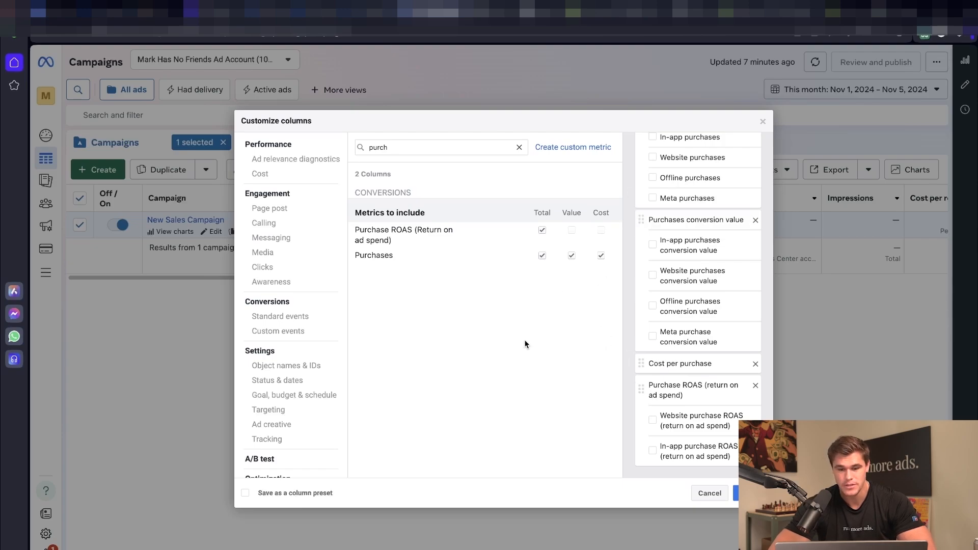
{"action": "left_click", "coordinate": [245, 494]}
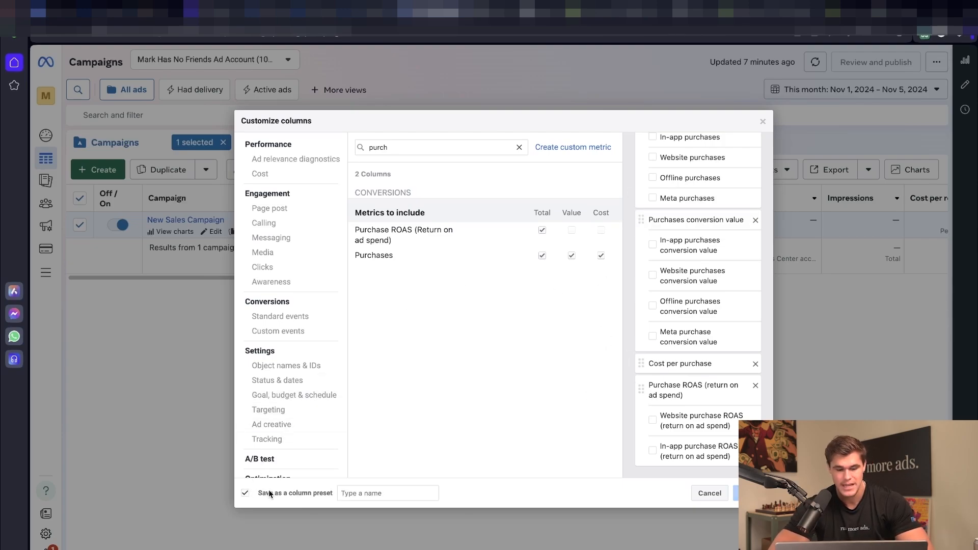
{"action": "type", "text": "ru"}
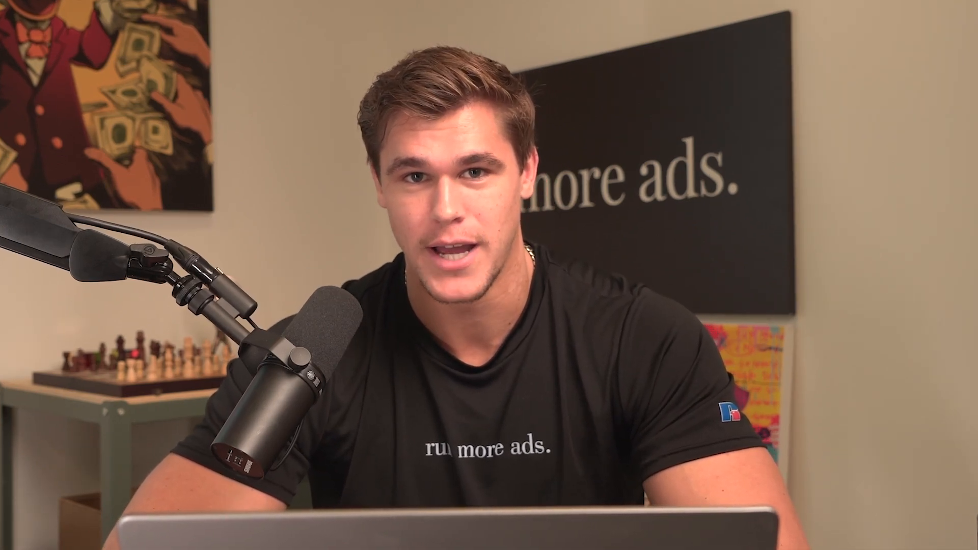
{"action": "type", "text": "n more ads"}
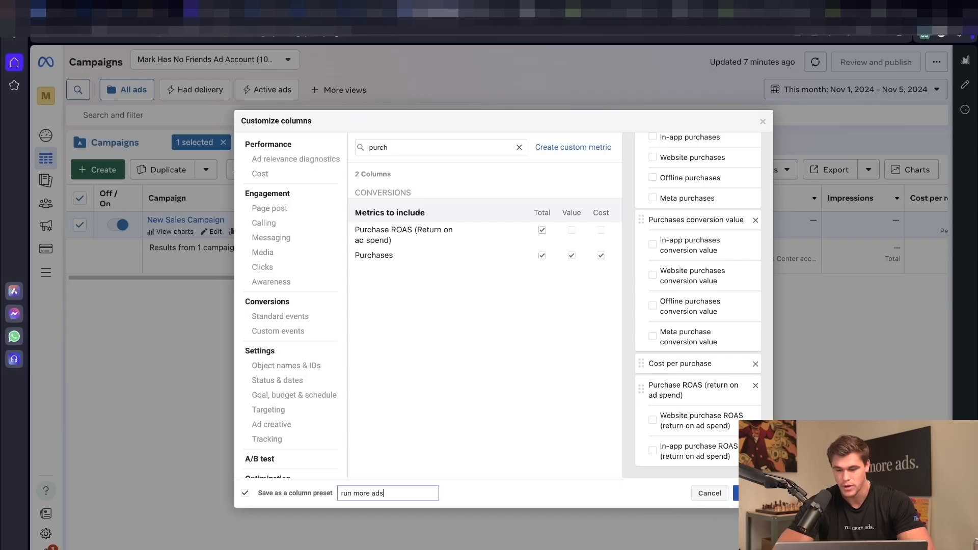
{"action": "left_click", "coordinate": [747, 494]}
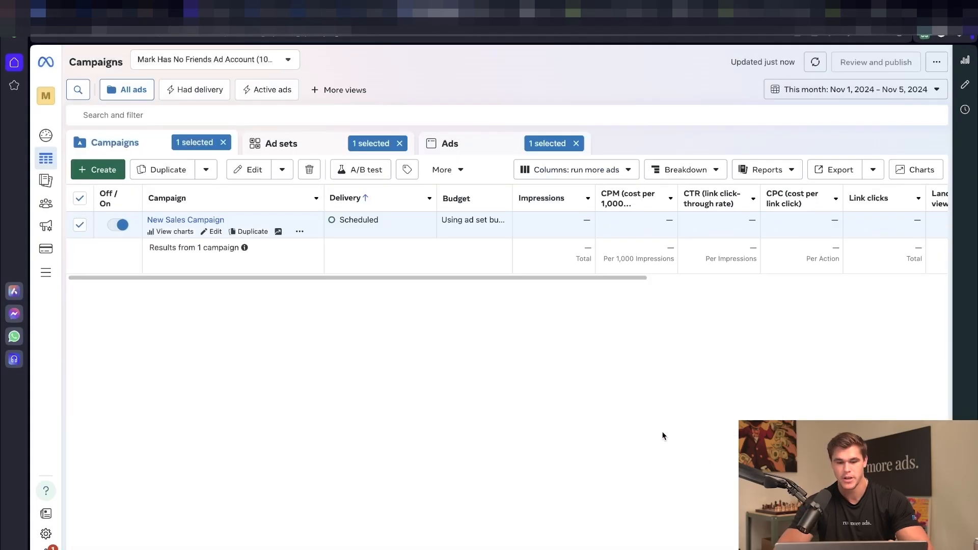
{"action": "left_click_drag", "start_coordinate": [401, 277], "coordinate": [370, 294]}
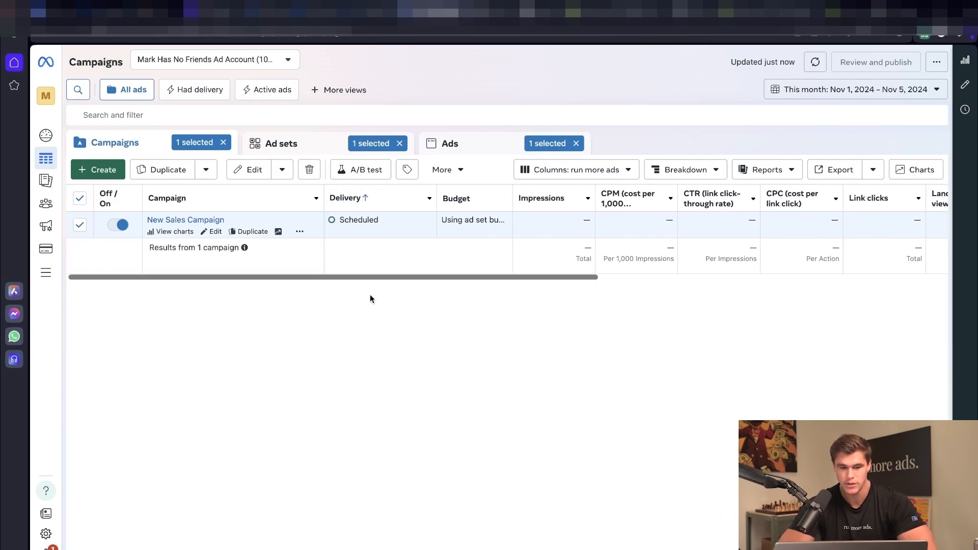